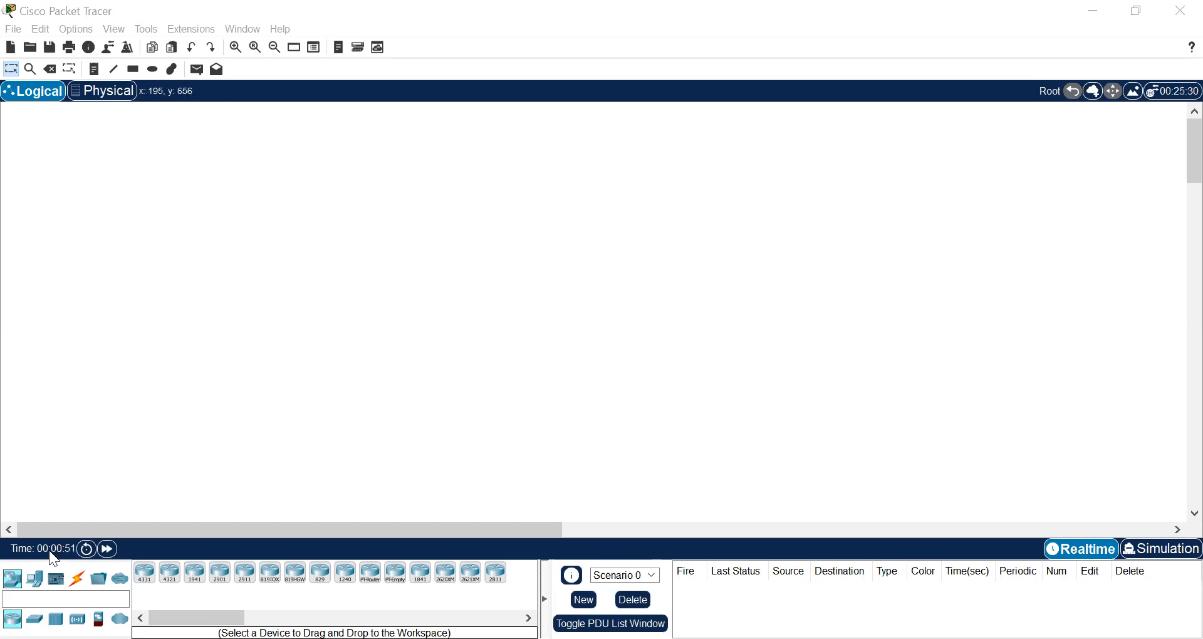
Place a 2960 switch in the logical workspace and reposition it toward the workspace's lower-left area
left_click(11, 586)
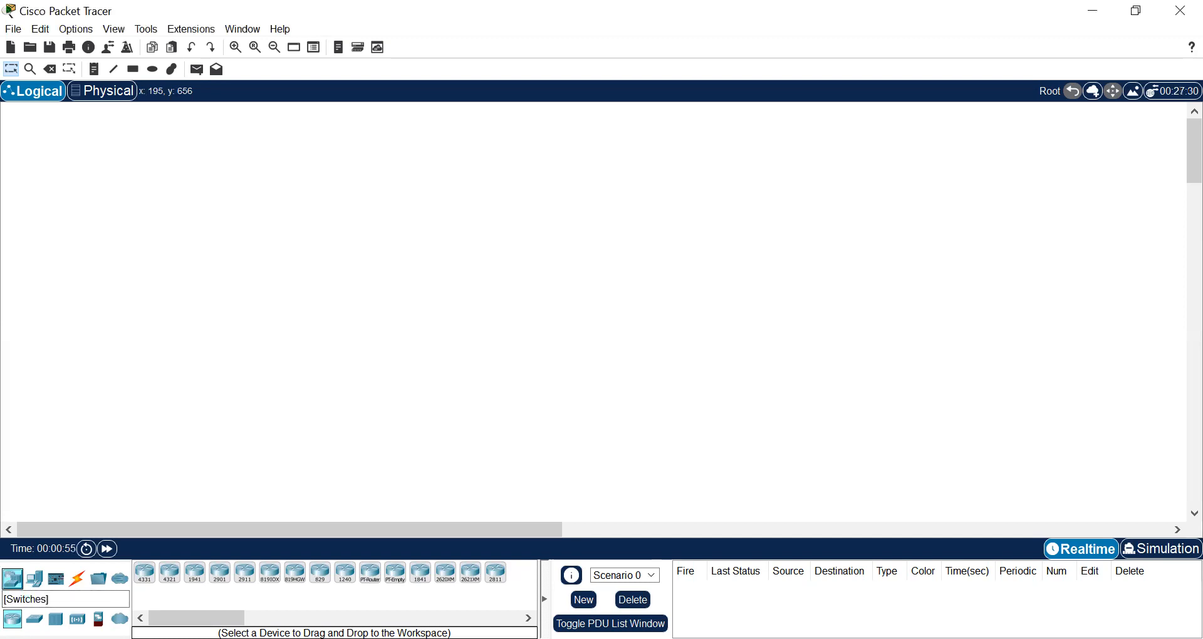
left_click(35, 619)
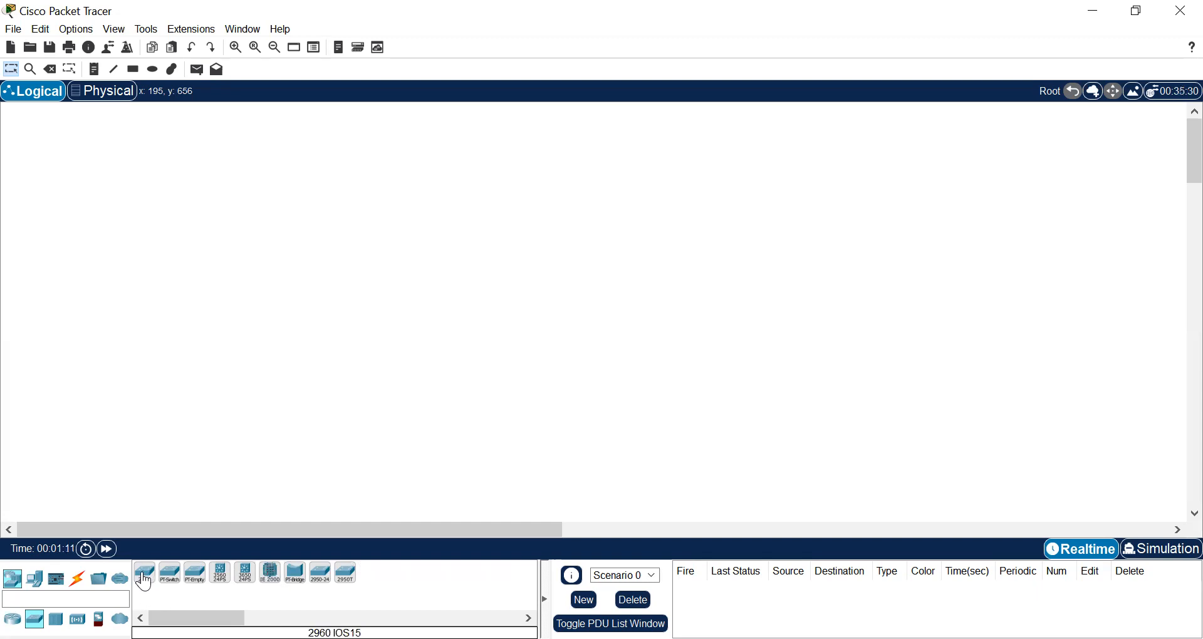
left_click(143, 576)
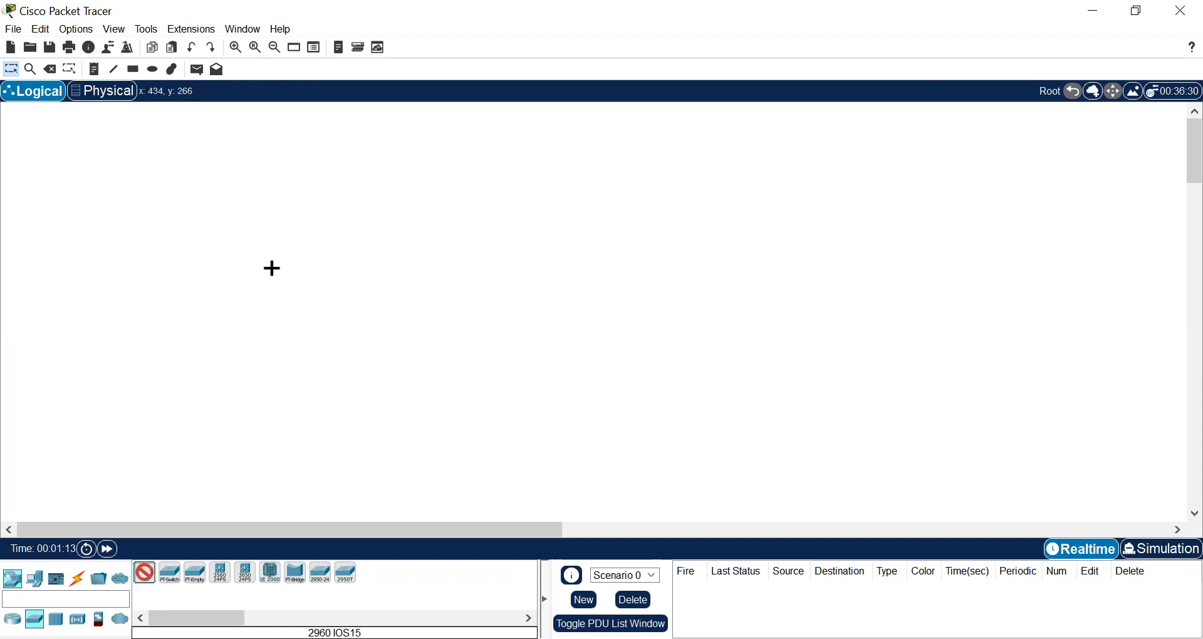
left_click(278, 201)
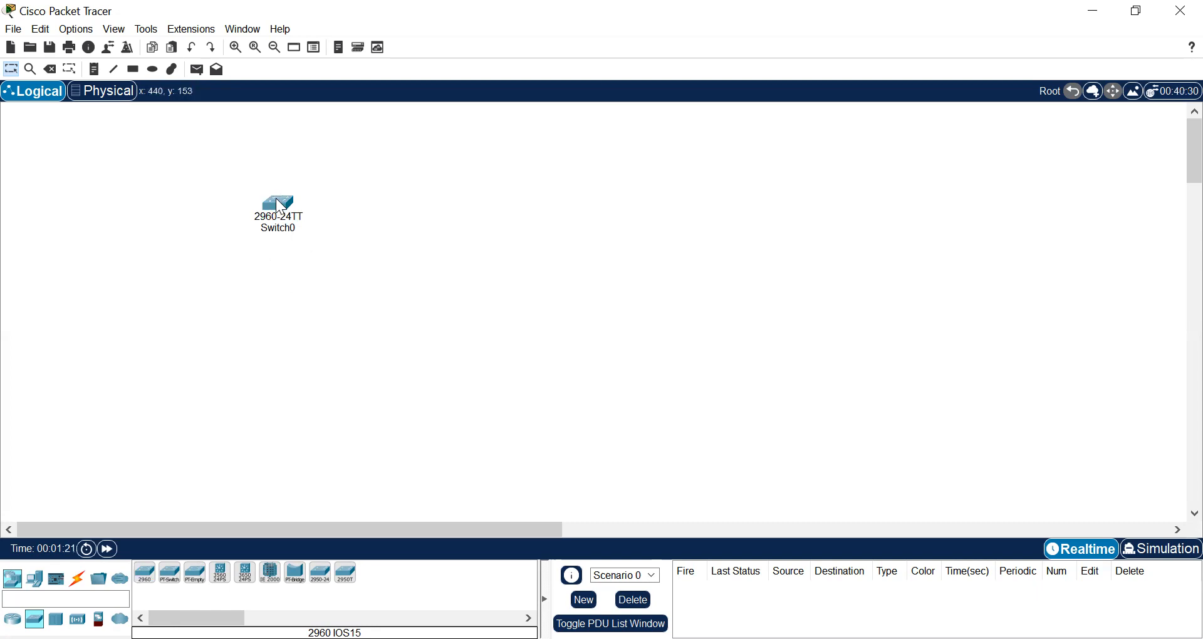
left_click_drag(282, 201, 191, 299)
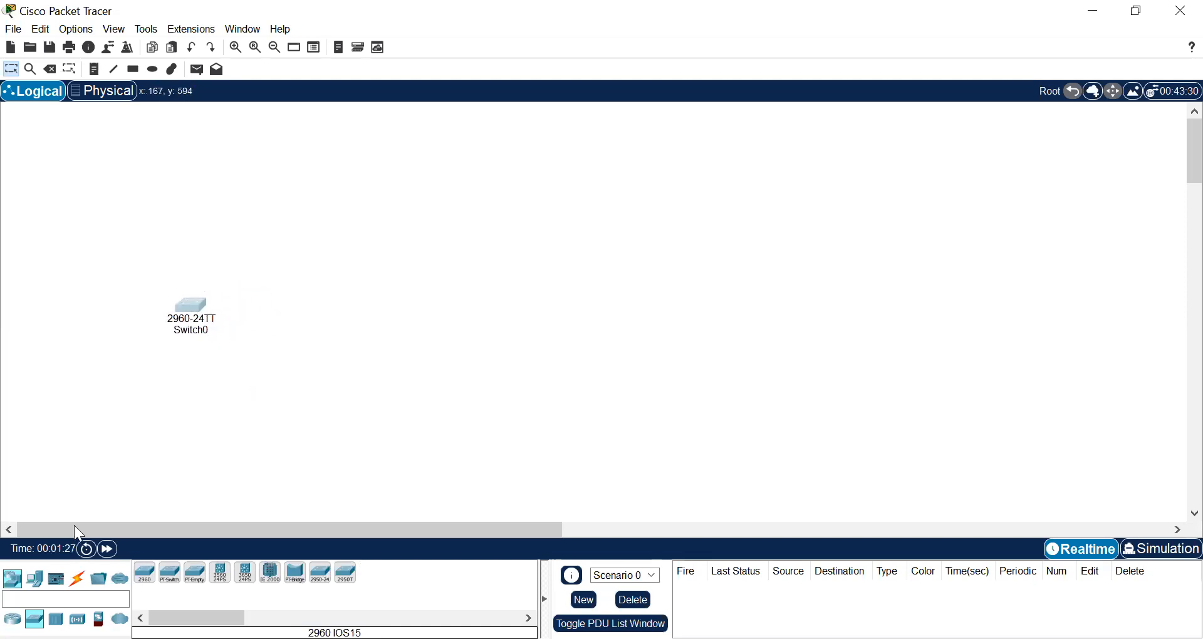
Add three PC end devices in a row below the 2960 switch
left_click(34, 579)
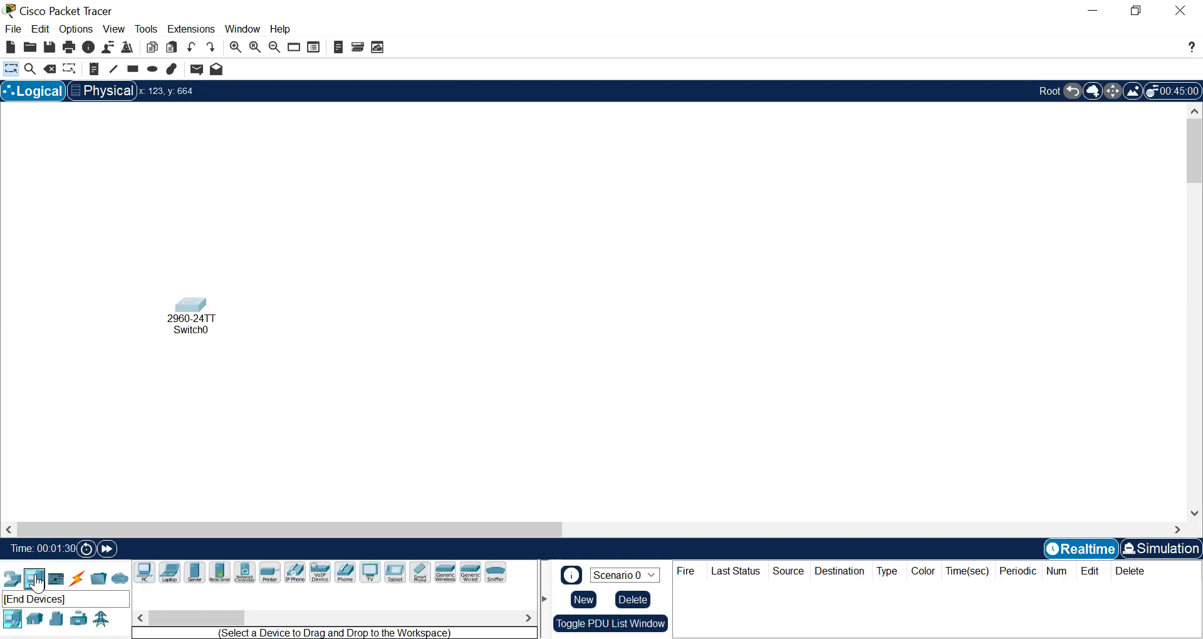
left_click(145, 572)
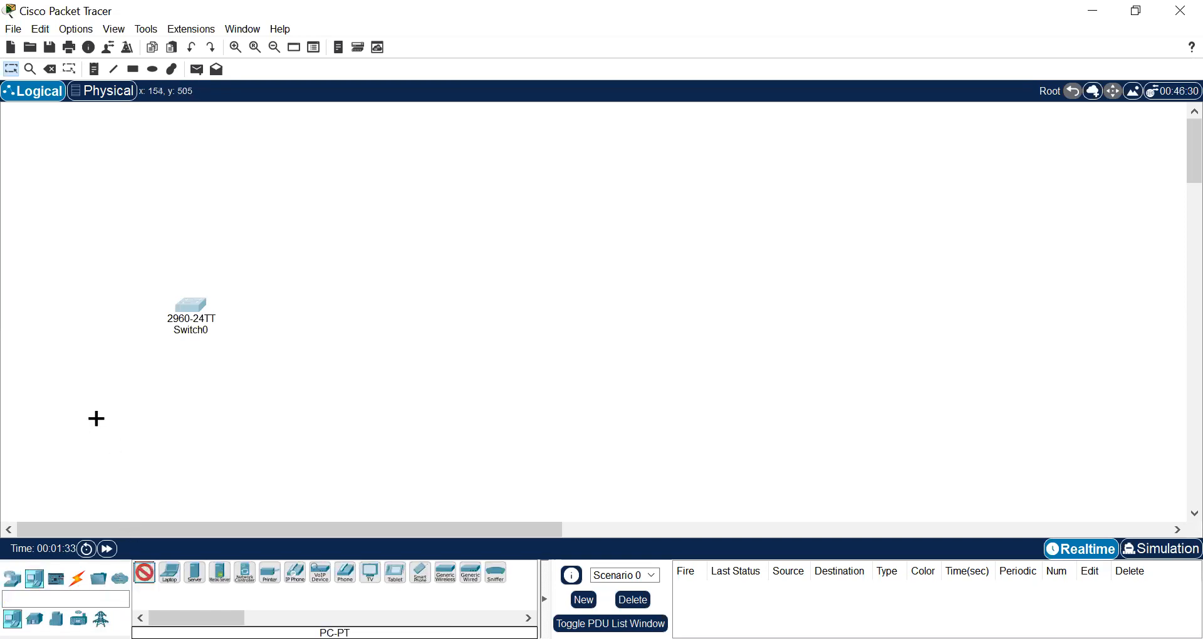
left_click(89, 407)
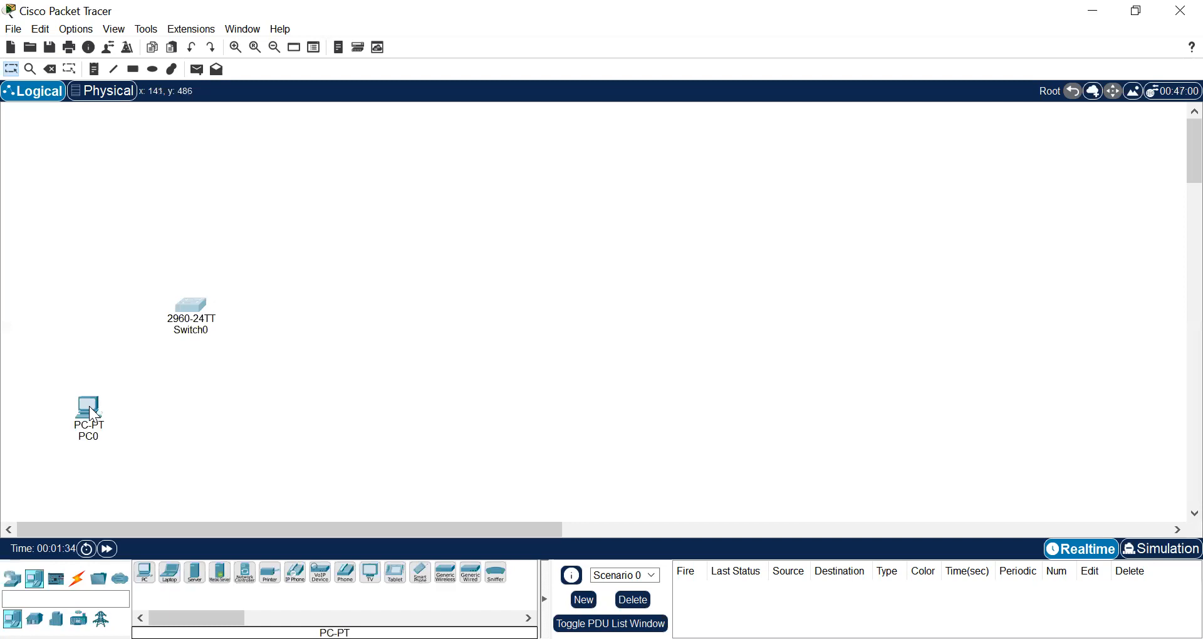
left_click(144, 572)
left_click(163, 410)
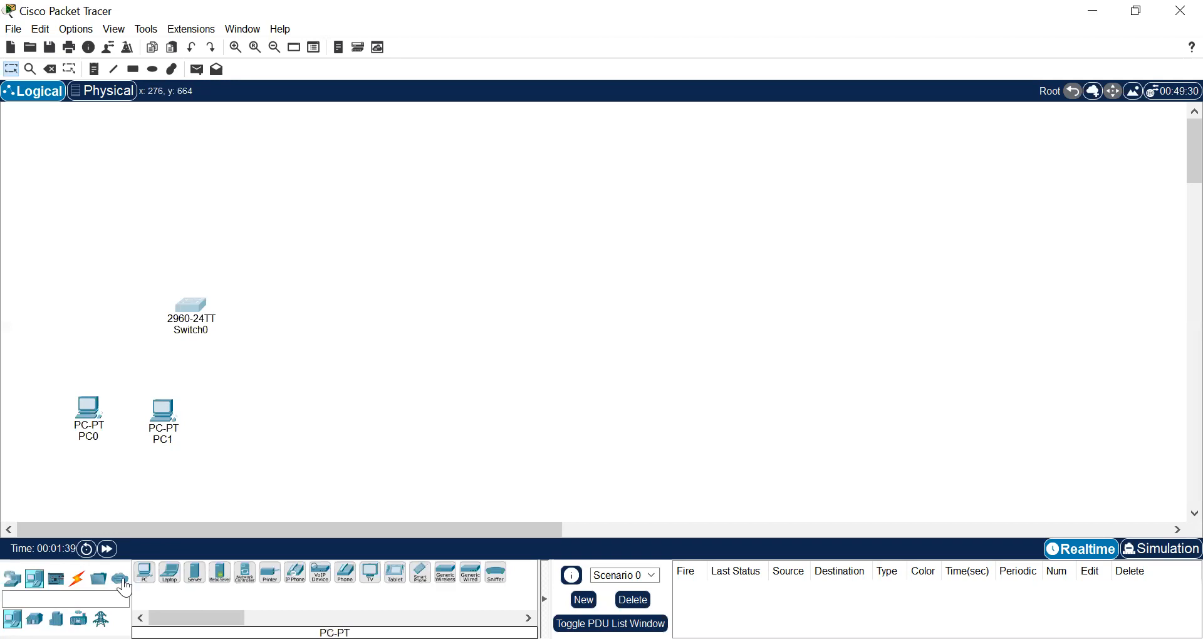
left_click_drag(145, 572, 169, 514)
left_click_drag(206, 416, 260, 410)
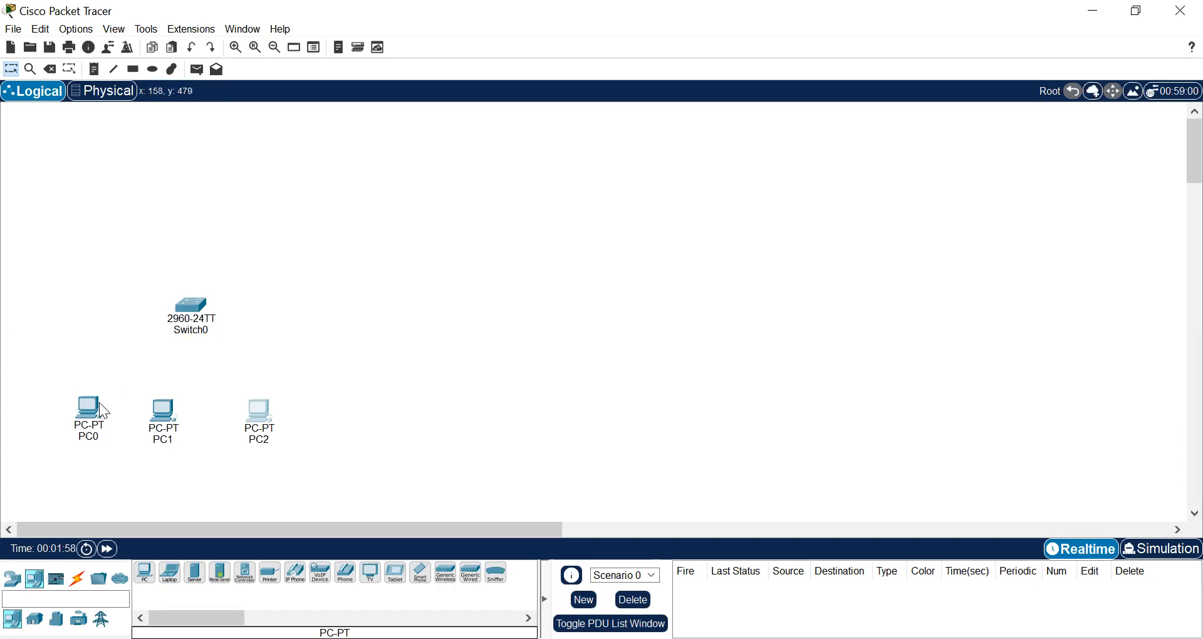
Connect PC0's FastEthernet0 to Switch0's FastEthernet0/1 with a Copper Straight-Through cable
mouse_move(100, 406)
left_click(77, 579)
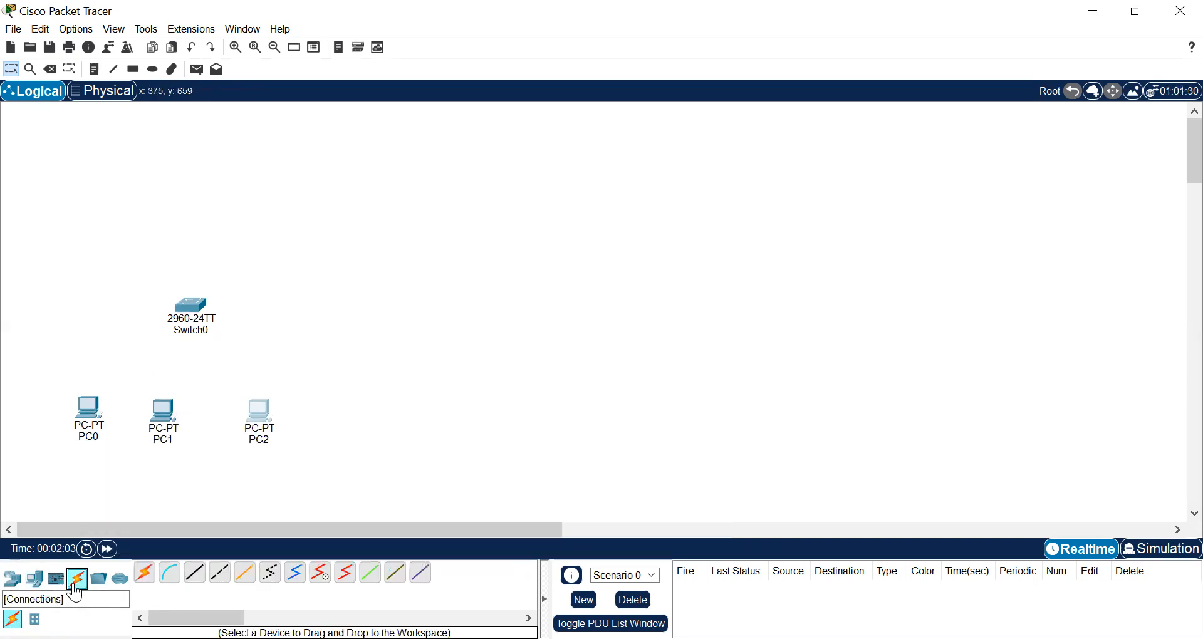
left_click(201, 577)
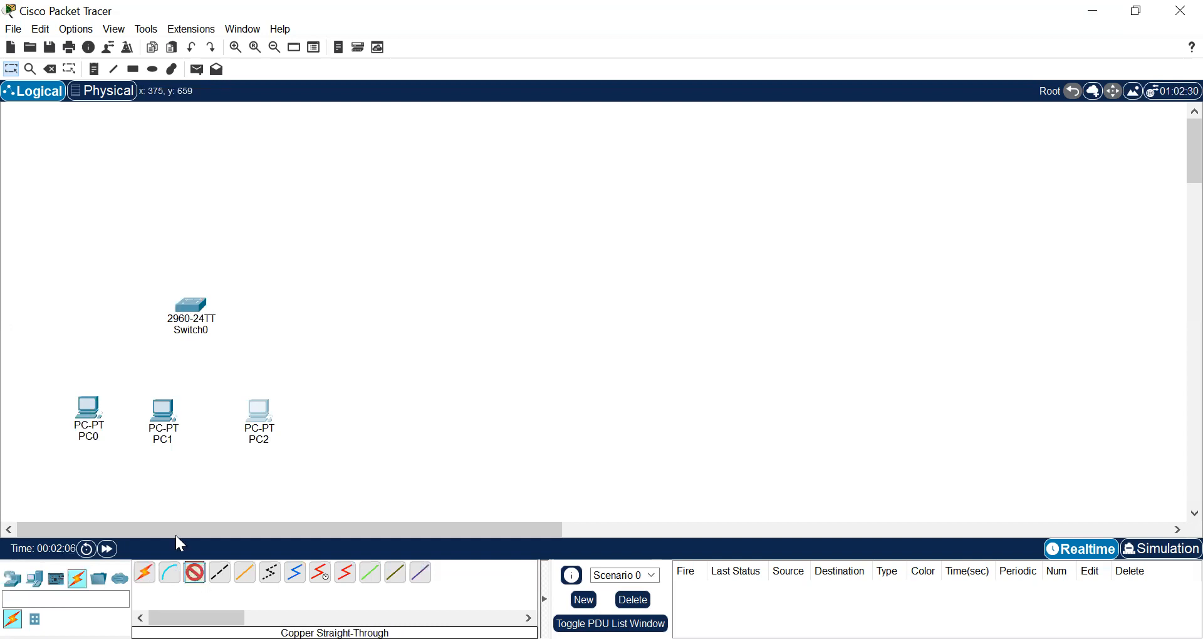
left_click(92, 401)
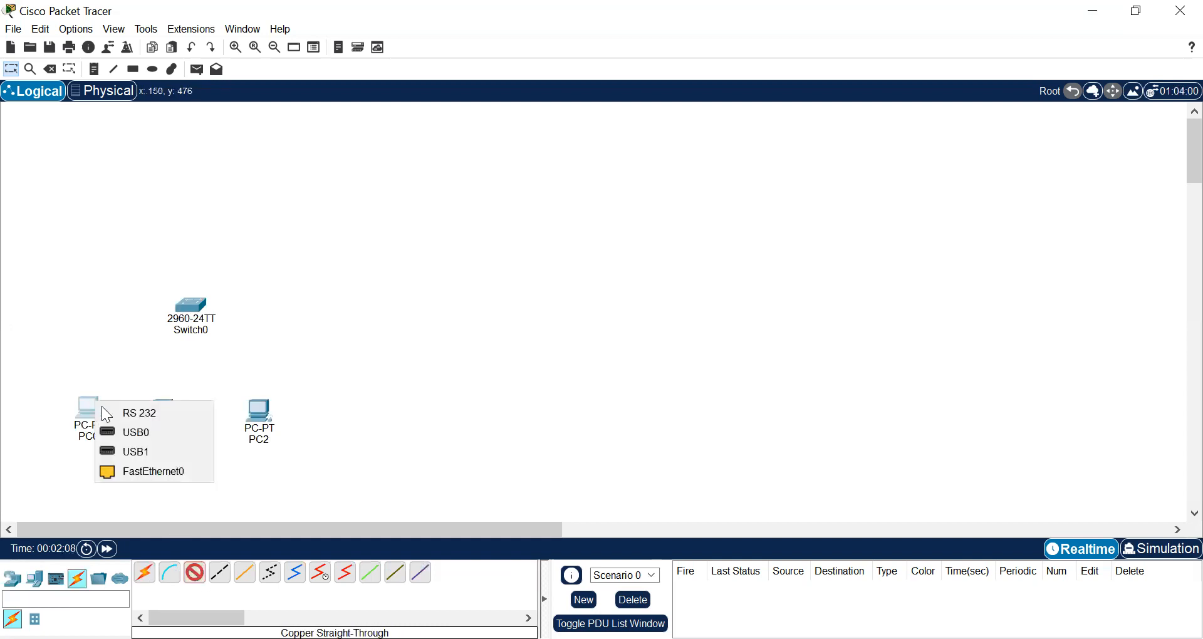
left_click(147, 473)
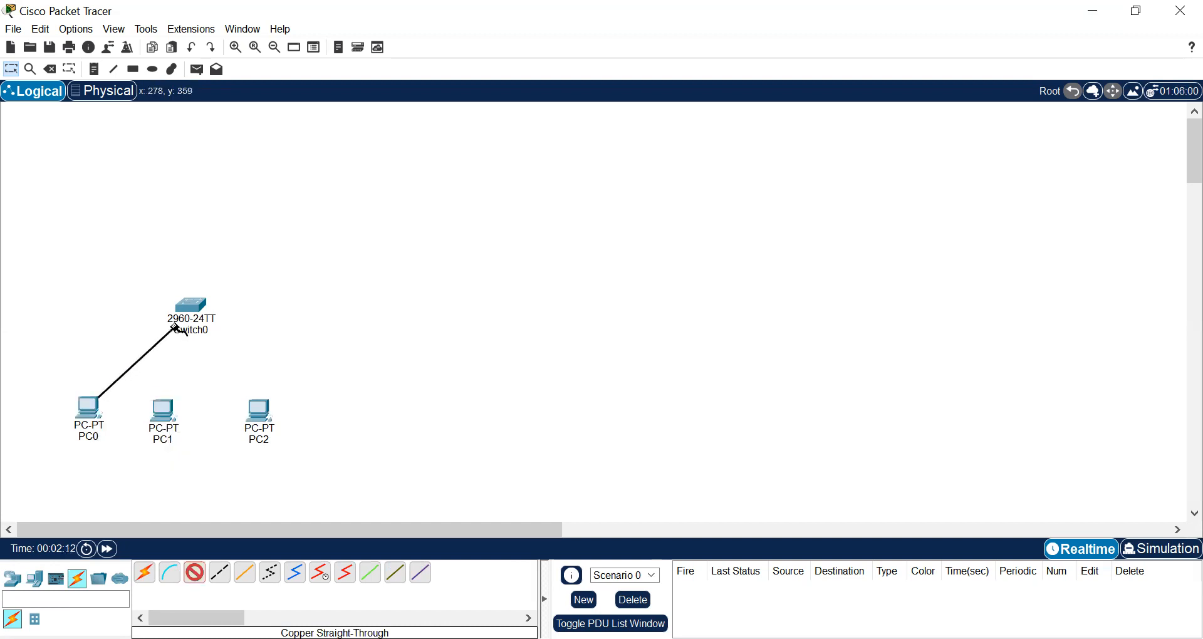
left_click(183, 305)
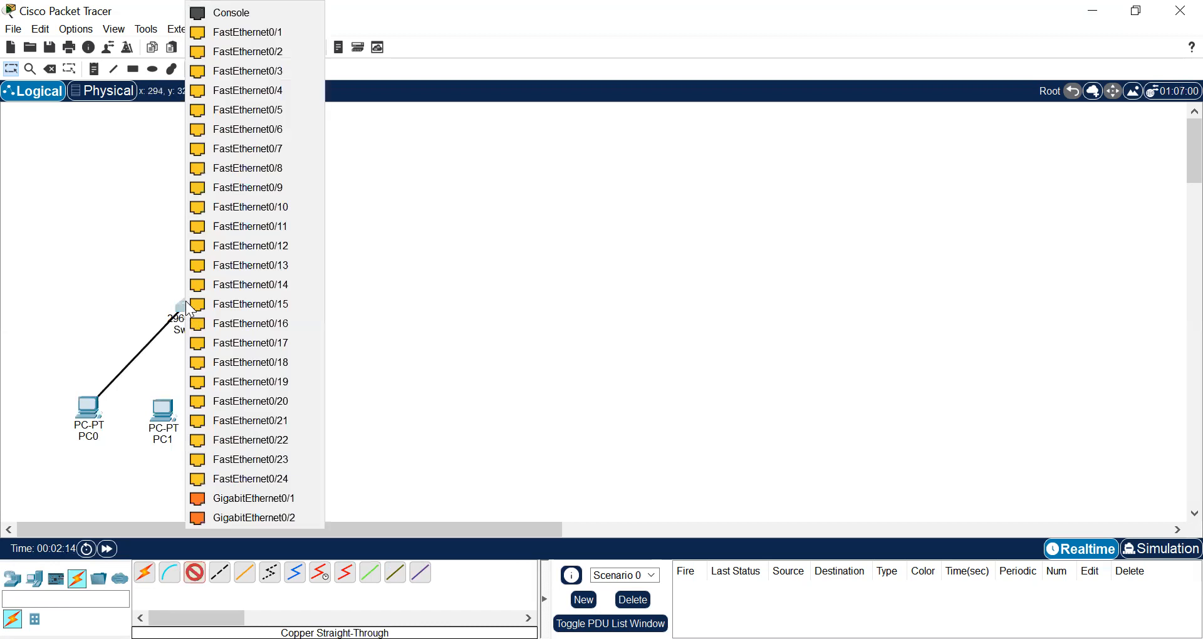
left_click(267, 34)
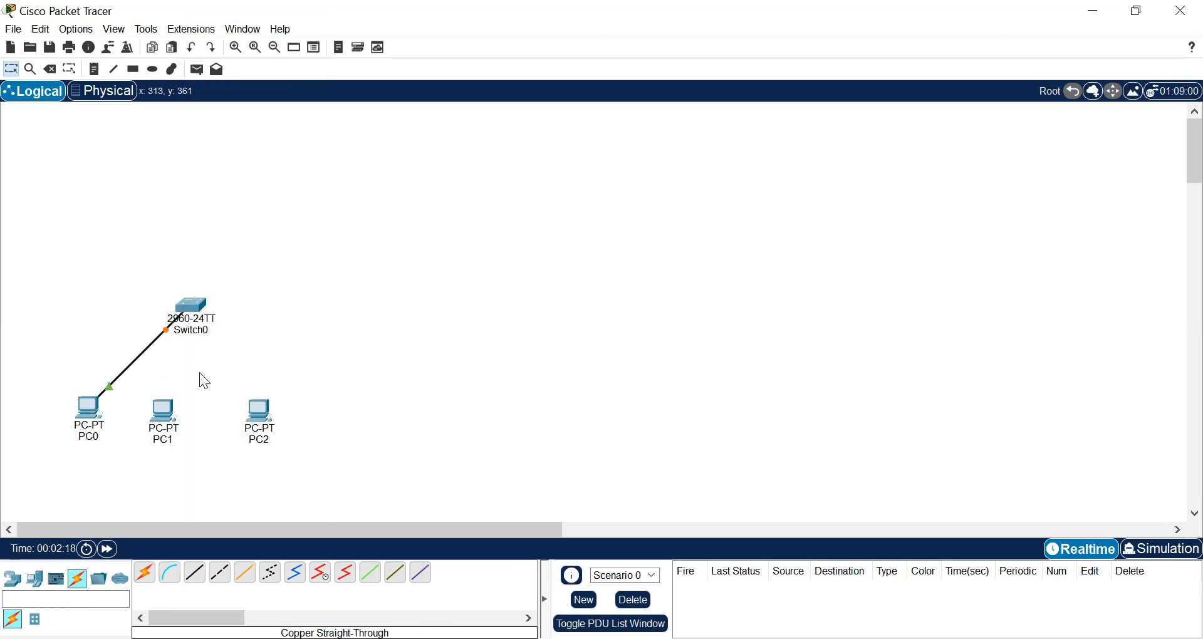
Connect PC1's FastEthernet0 to Switch0's FastEthernet0/2 with a Copper Straight-Through cable
left_click(194, 572)
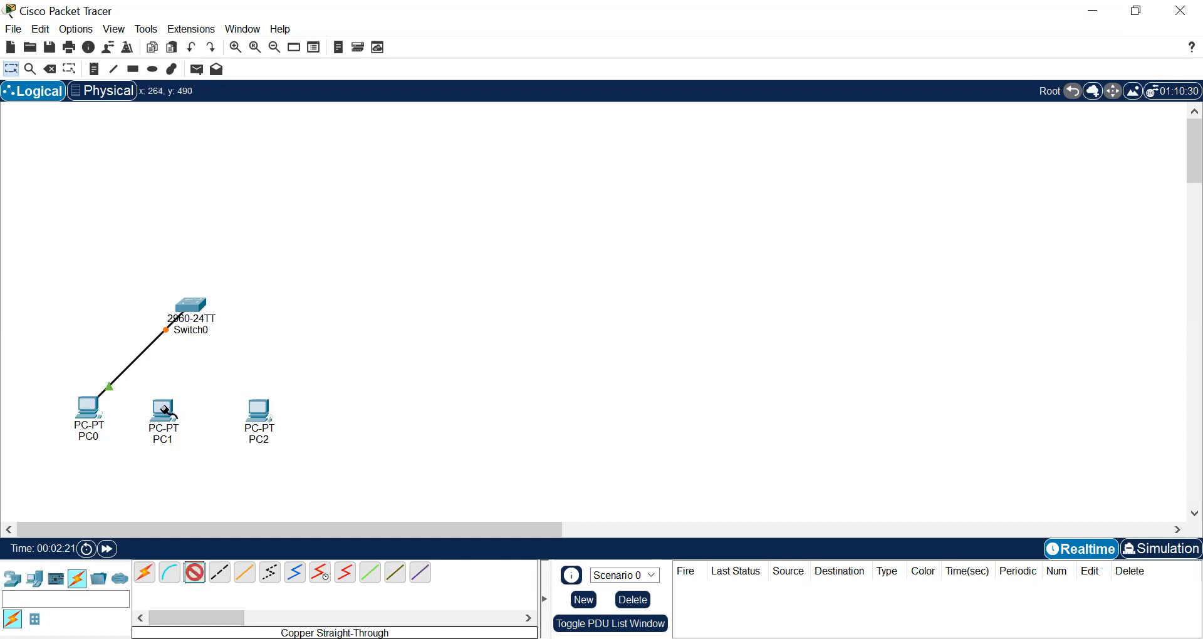
left_click(165, 411)
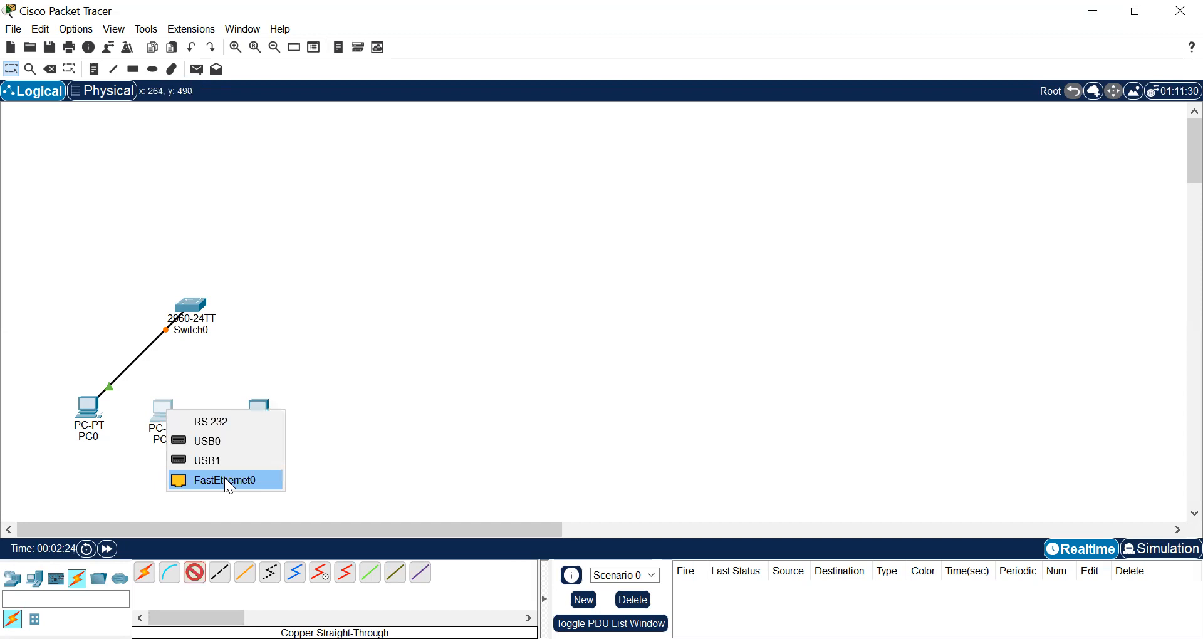
left_click(224, 480)
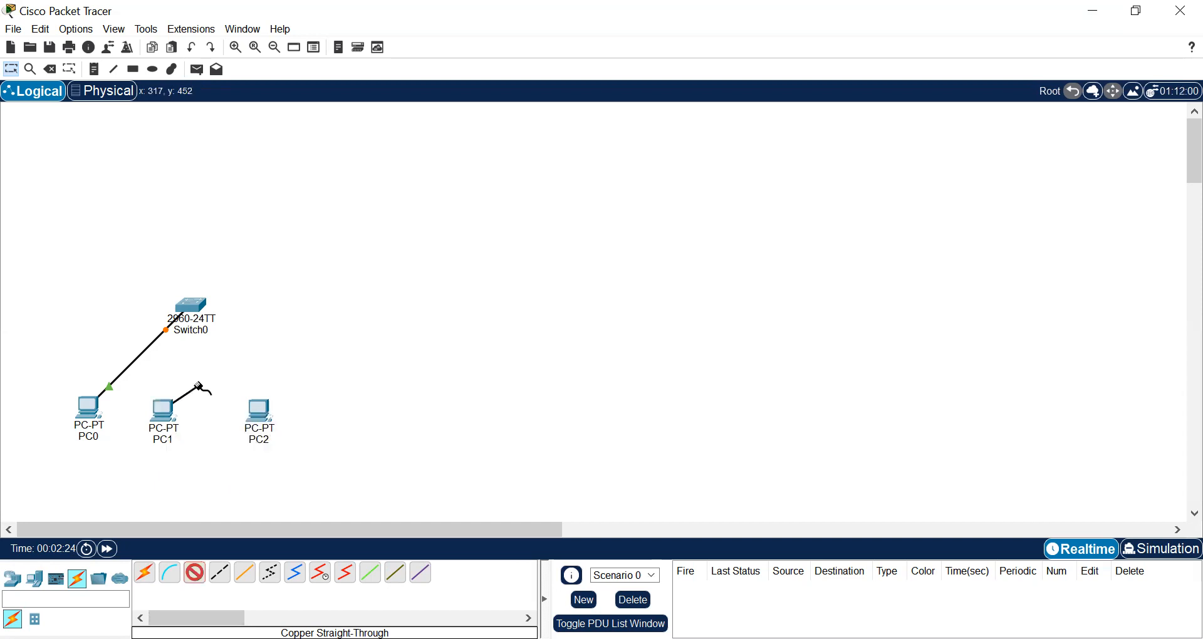
left_click(191, 312)
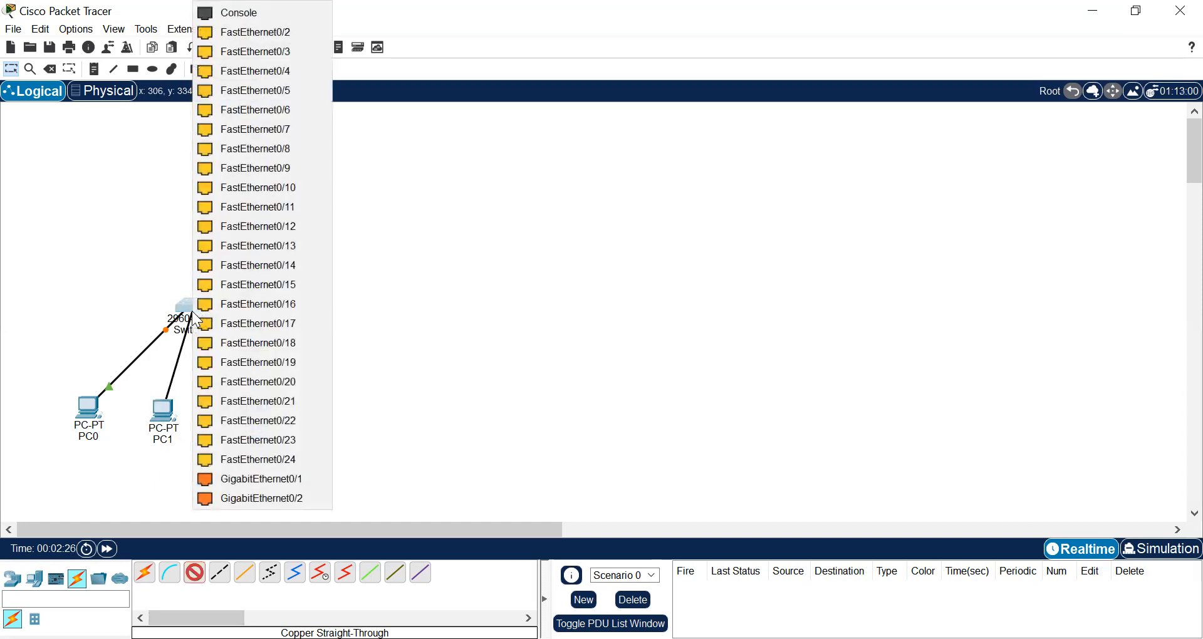
left_click(260, 35)
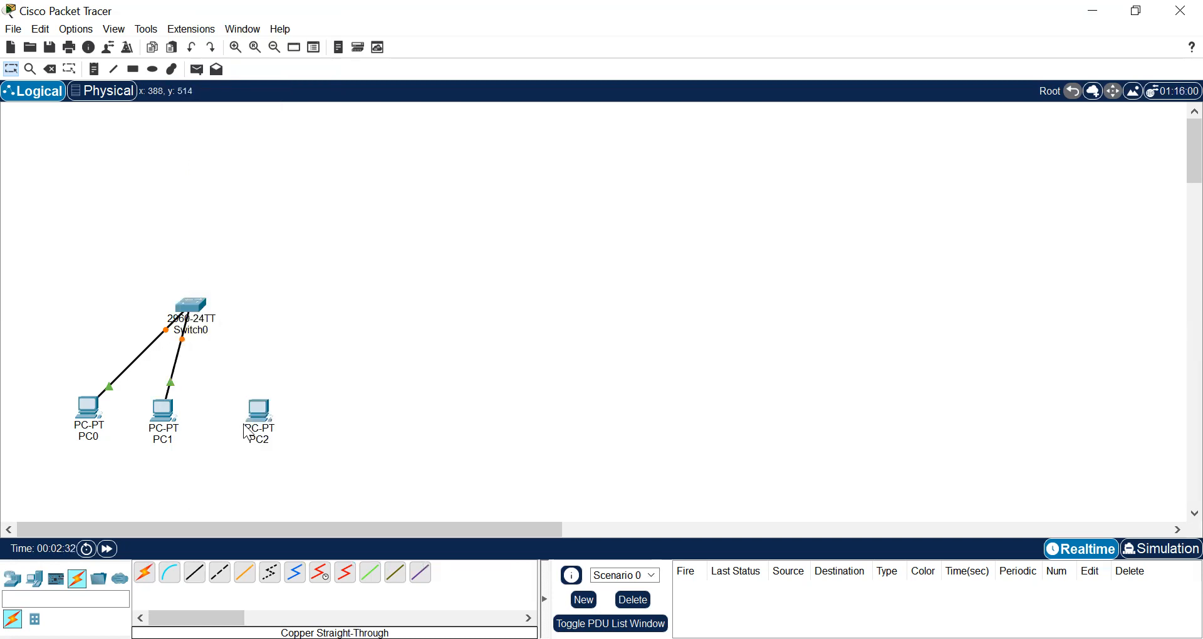
Connect PC2's FastEthernet0 to Switch0's FastEthernet0/3 with a Copper Straight-Through cable
left_click(194, 572)
left_click(261, 410)
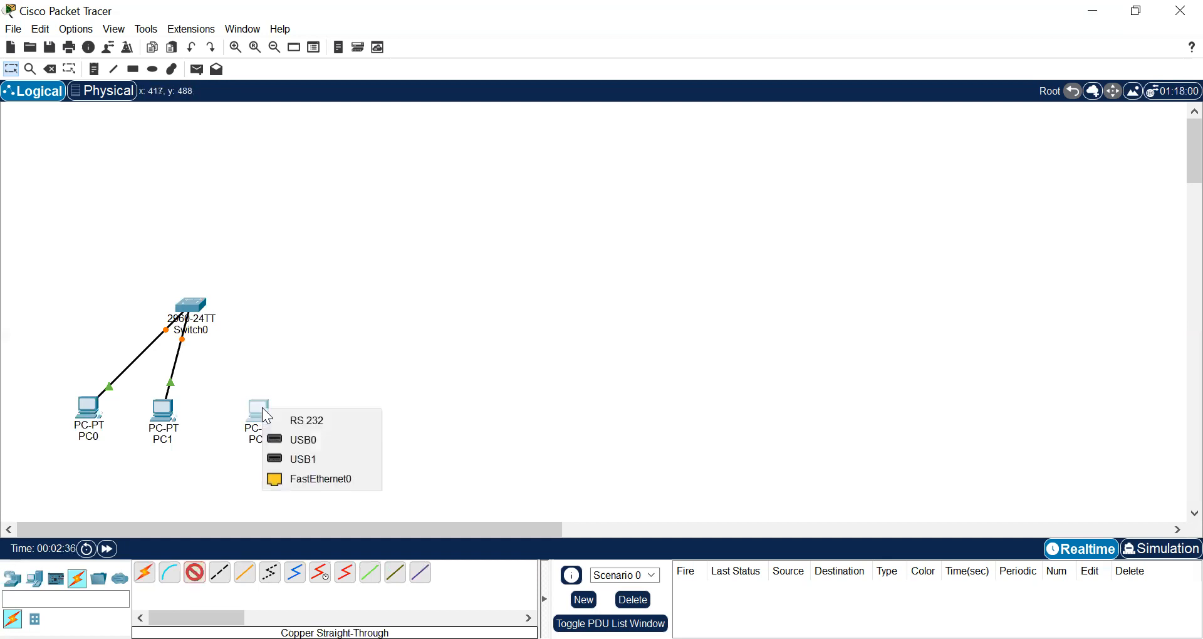
left_click(309, 483)
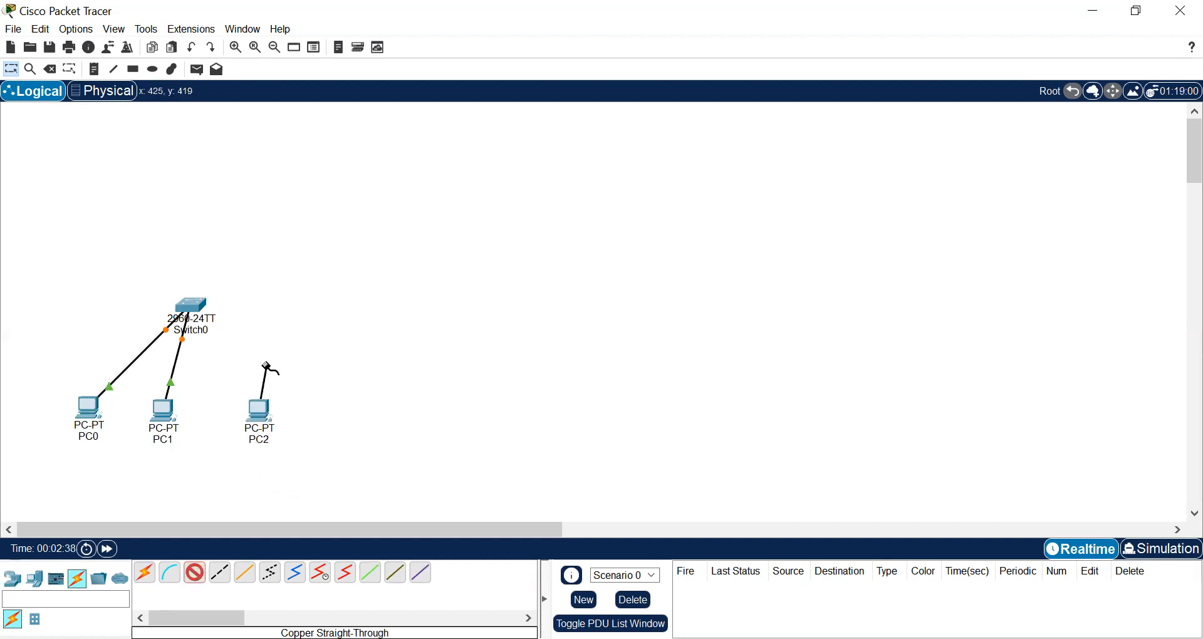
left_click(198, 307)
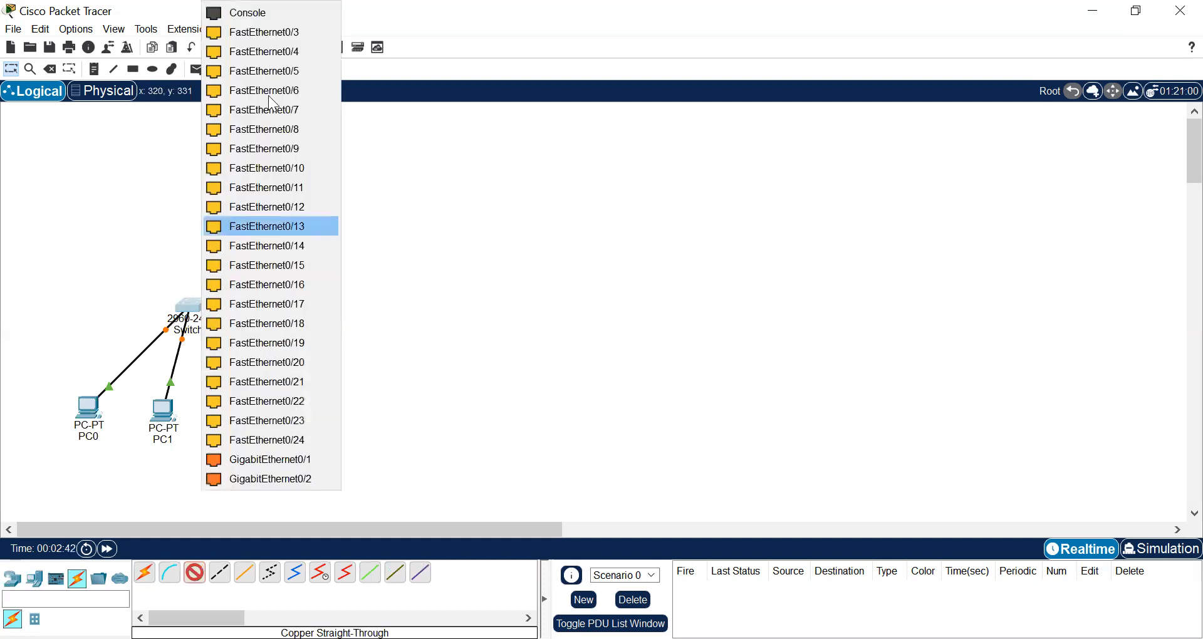
left_click(284, 31)
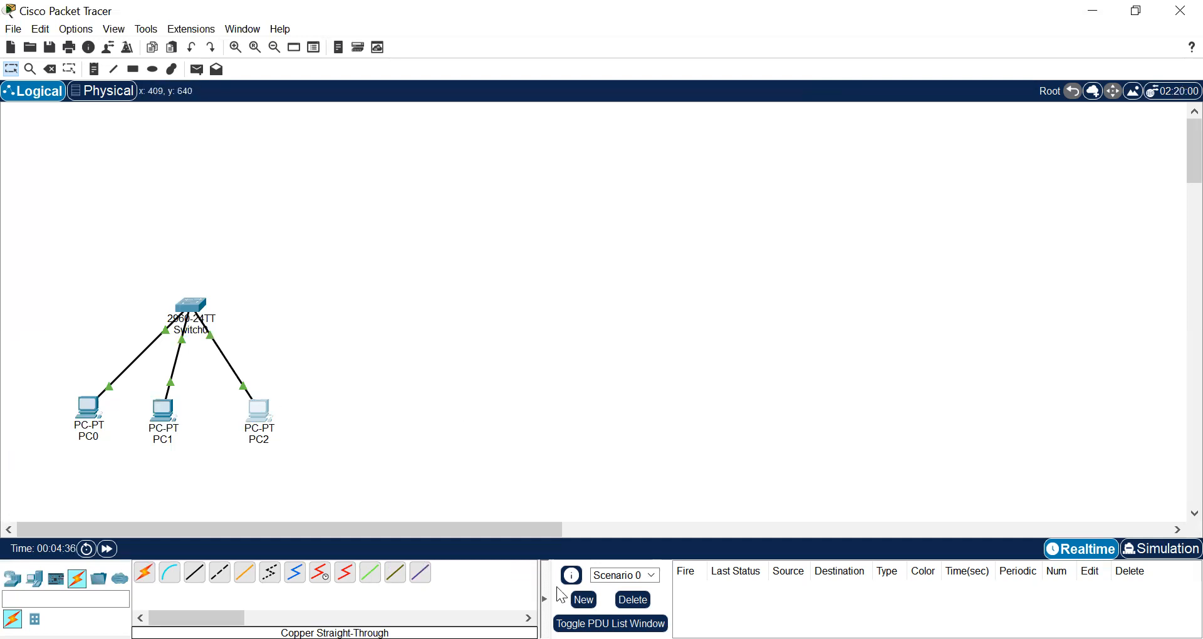
left_click(1087, 552)
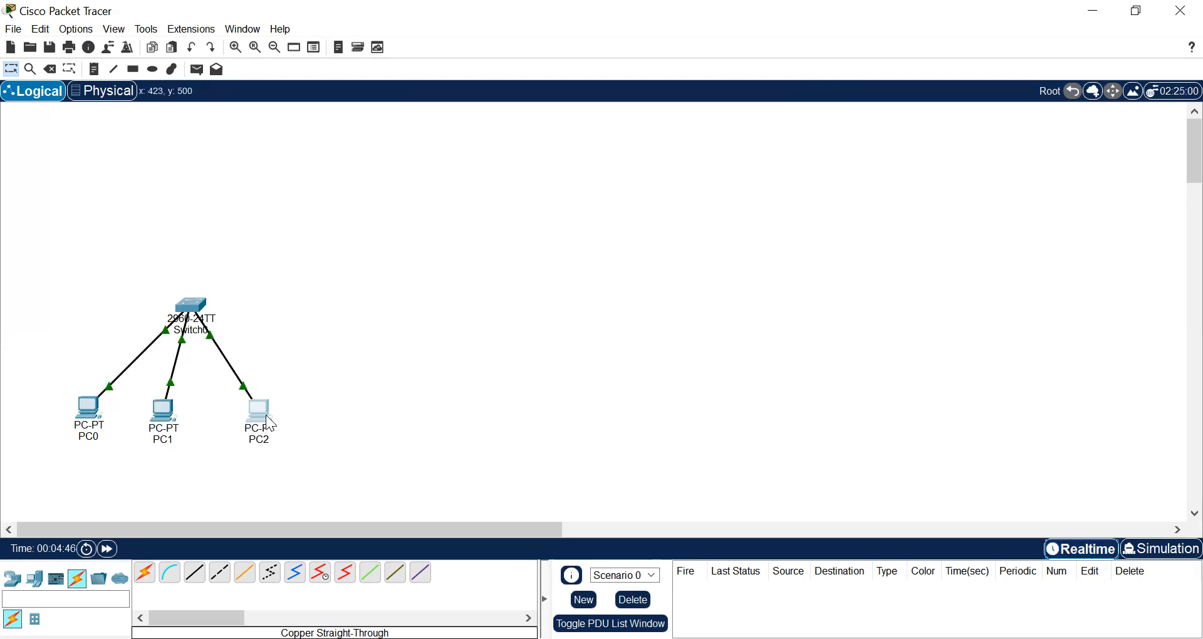
mouse_move(266, 421)
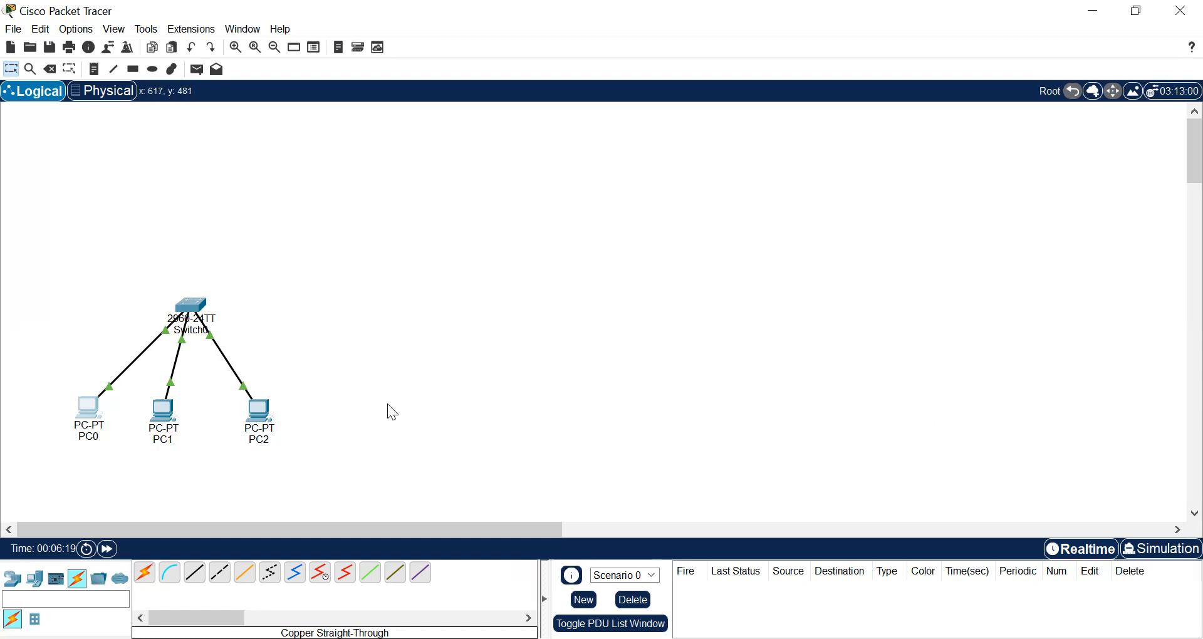
Place a second 2960 switch to the right of the first network, roughly level with Switch0
left_click(12, 578)
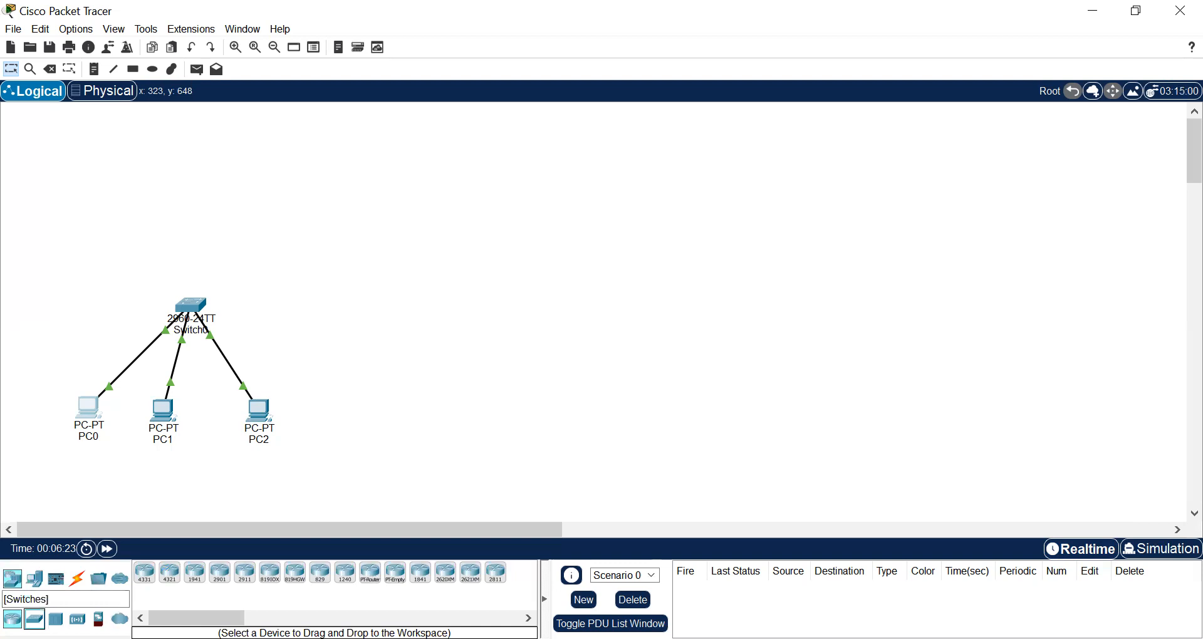
left_click(35, 619)
left_click(146, 580)
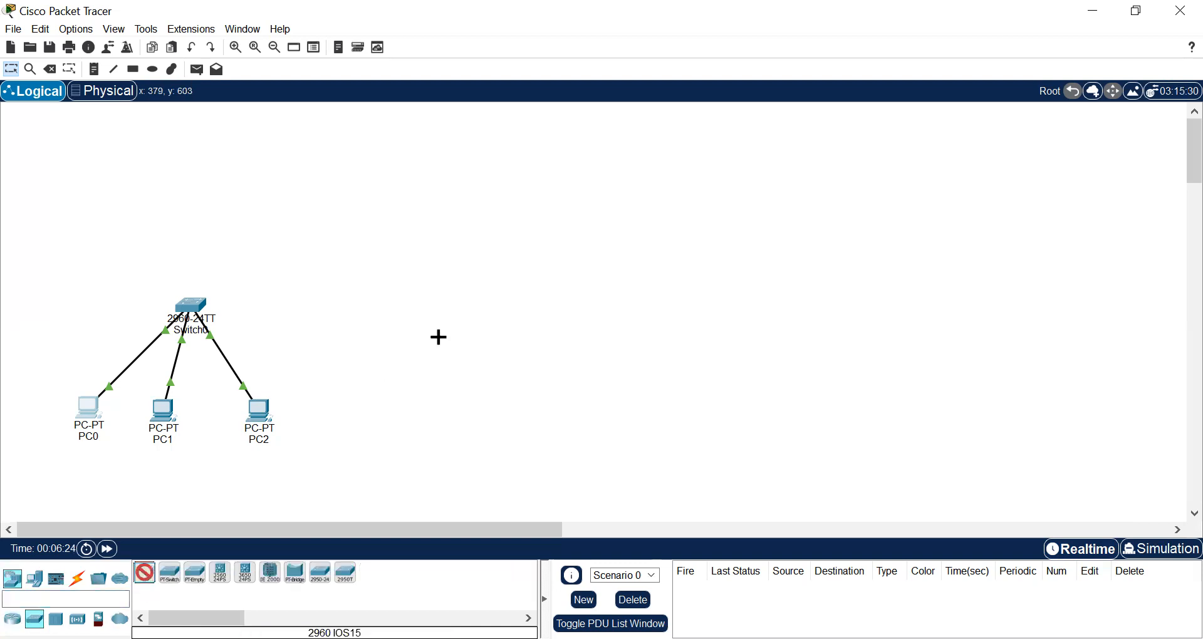
left_click(566, 295)
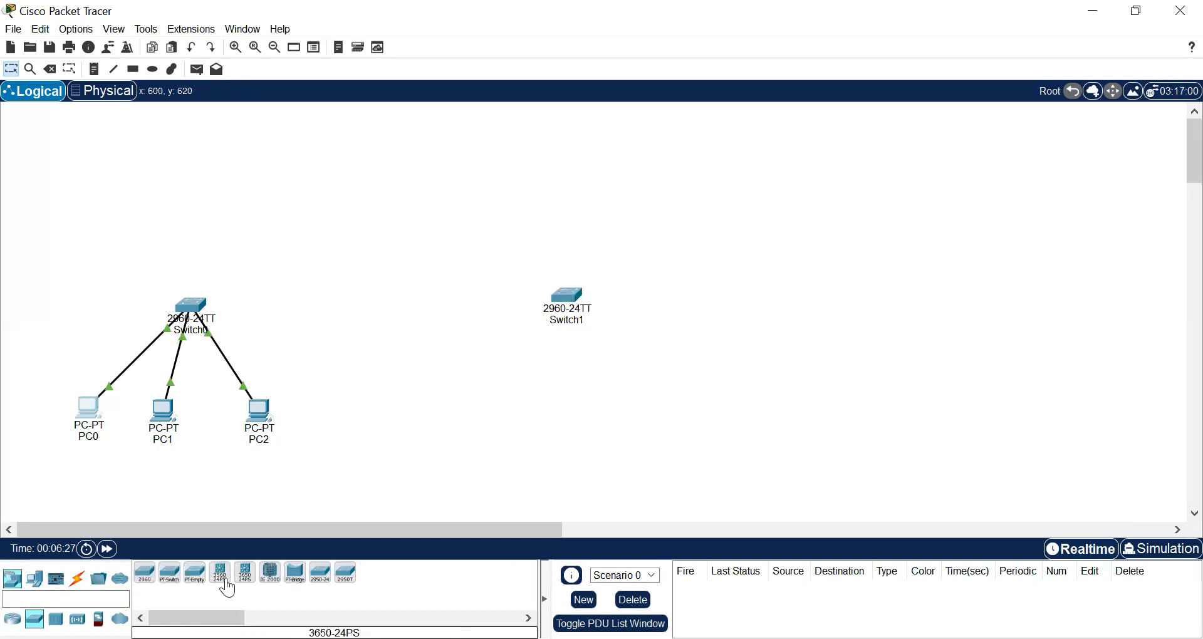
Add three more PC end devices in a row below Switch1
left_click(36, 580)
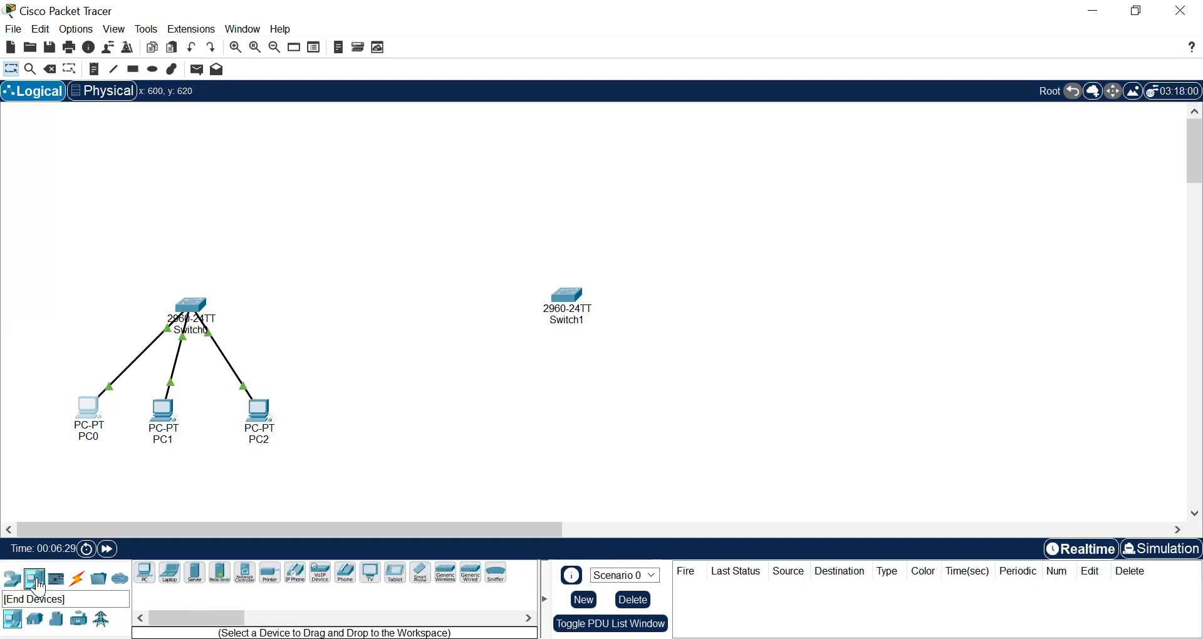
left_click(151, 581)
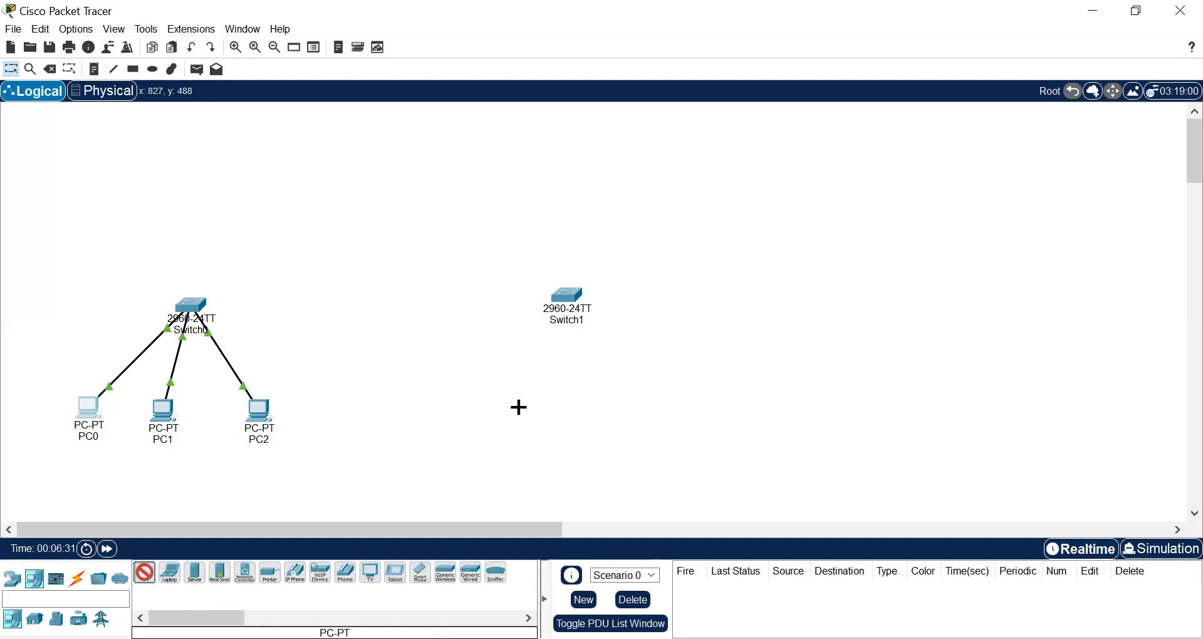
left_click(502, 405)
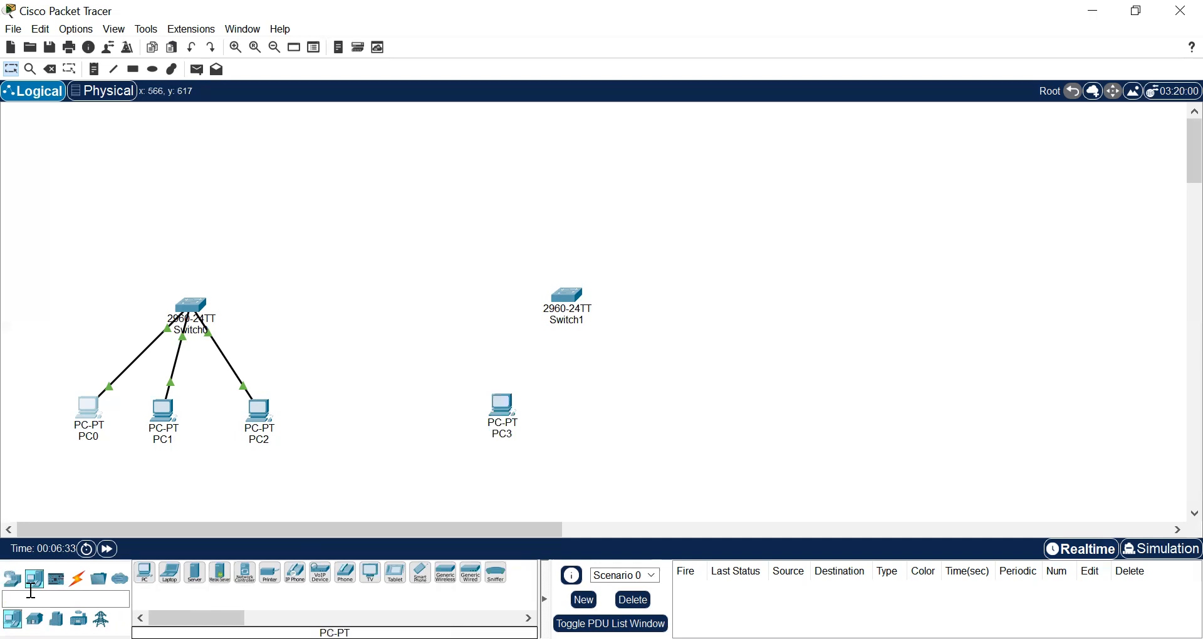
left_click(148, 582)
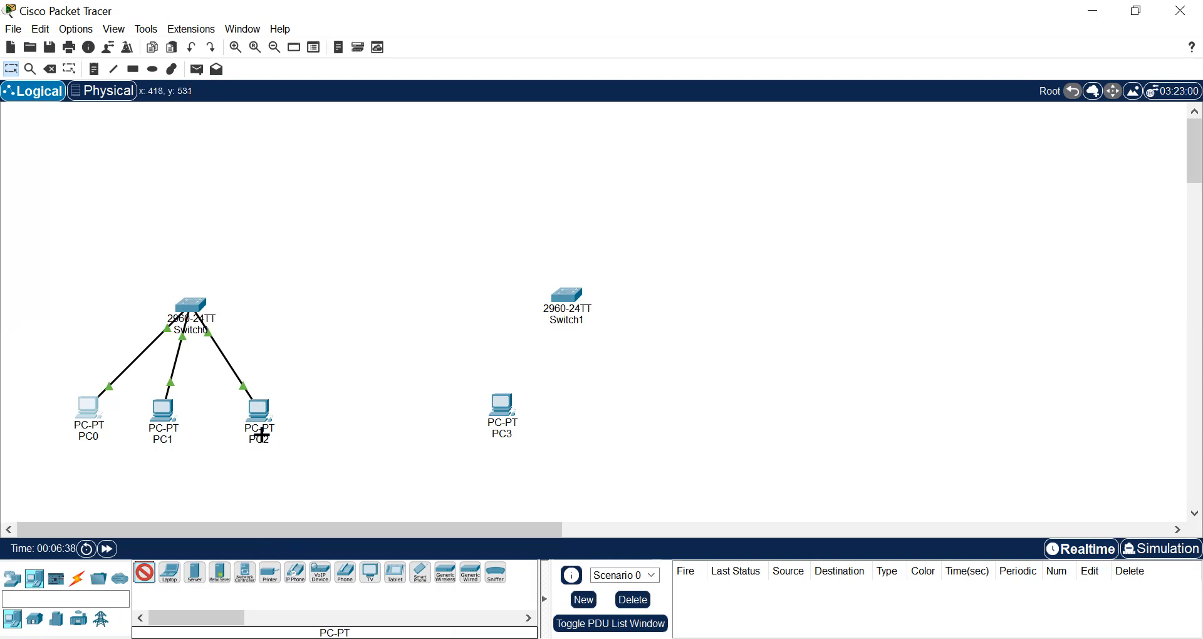
left_click(591, 399)
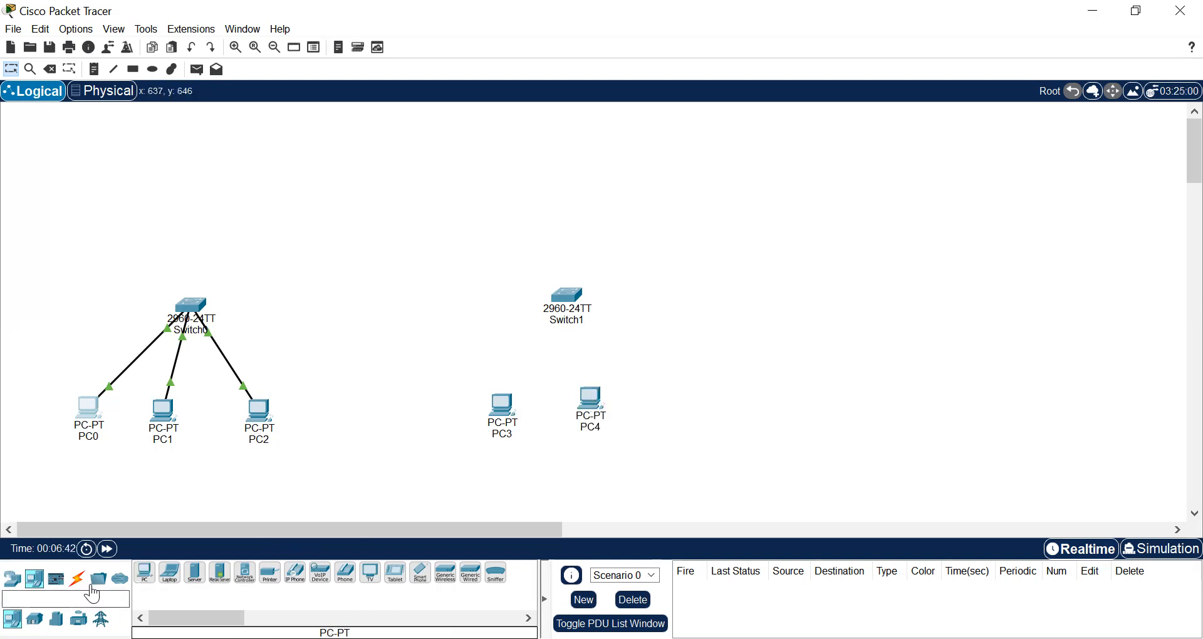
left_click(699, 400)
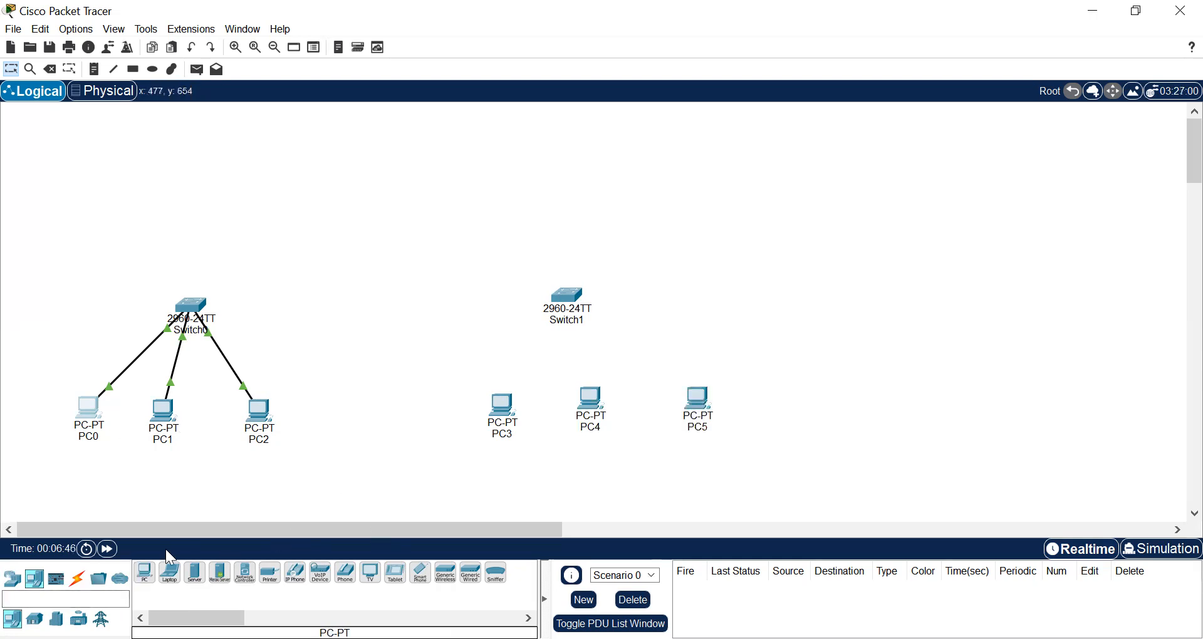
Connect PC3's FastEthernet0 to Switch1's FastEthernet0/1 with a Copper Straight-Through cable
left_click(77, 578)
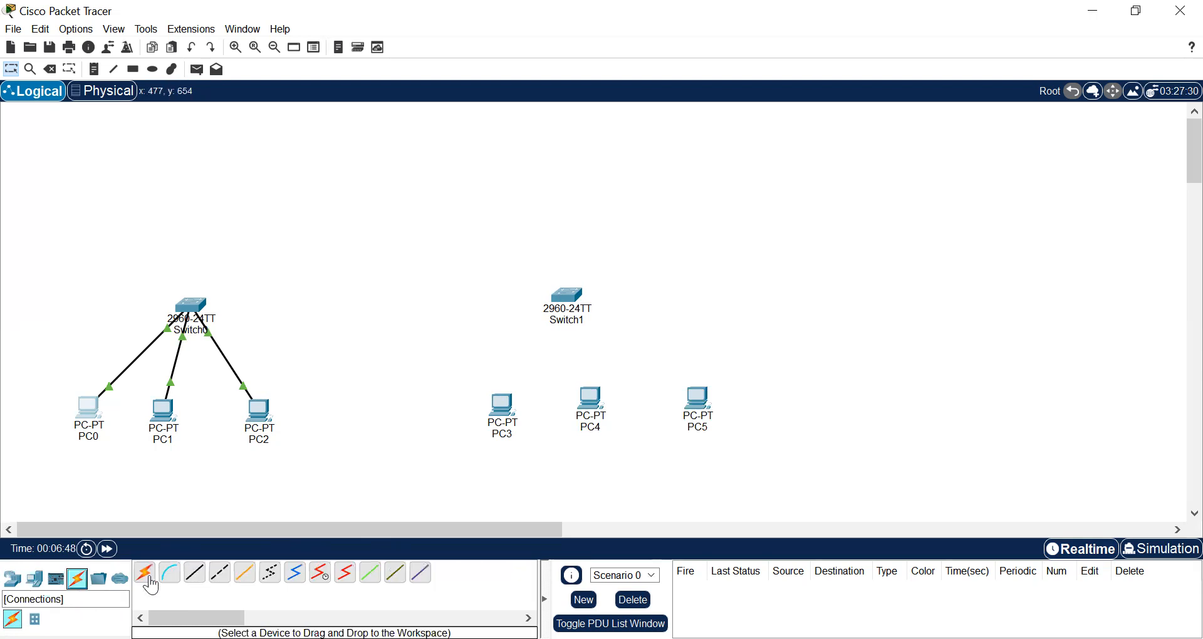
left_click(194, 572)
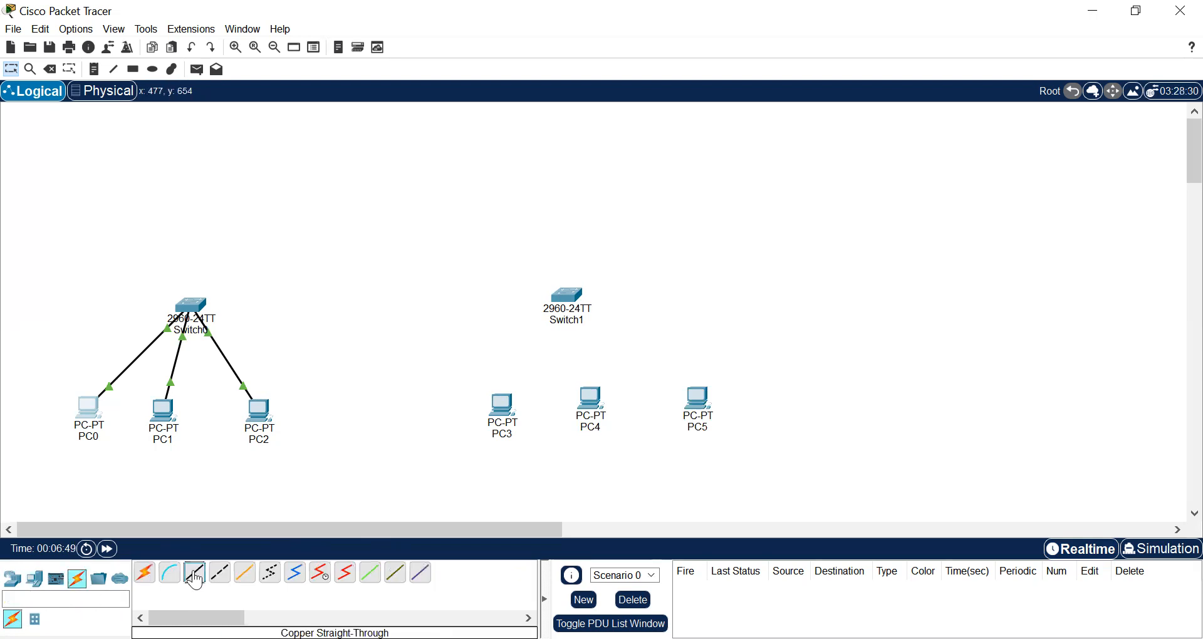
left_click(508, 402)
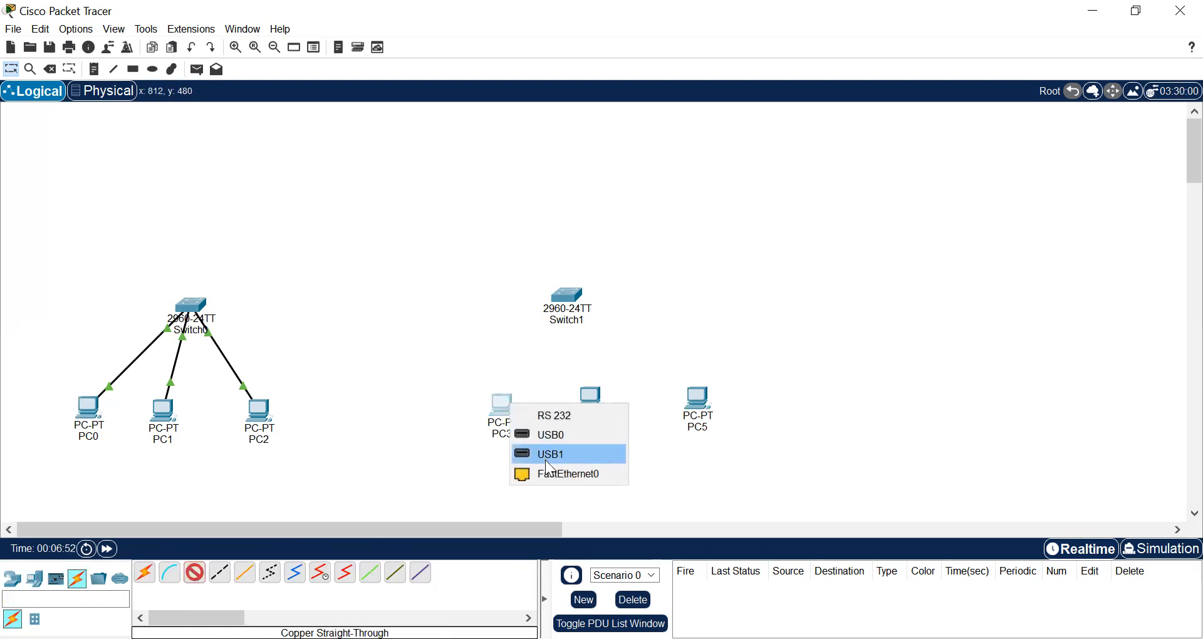
left_click(550, 475)
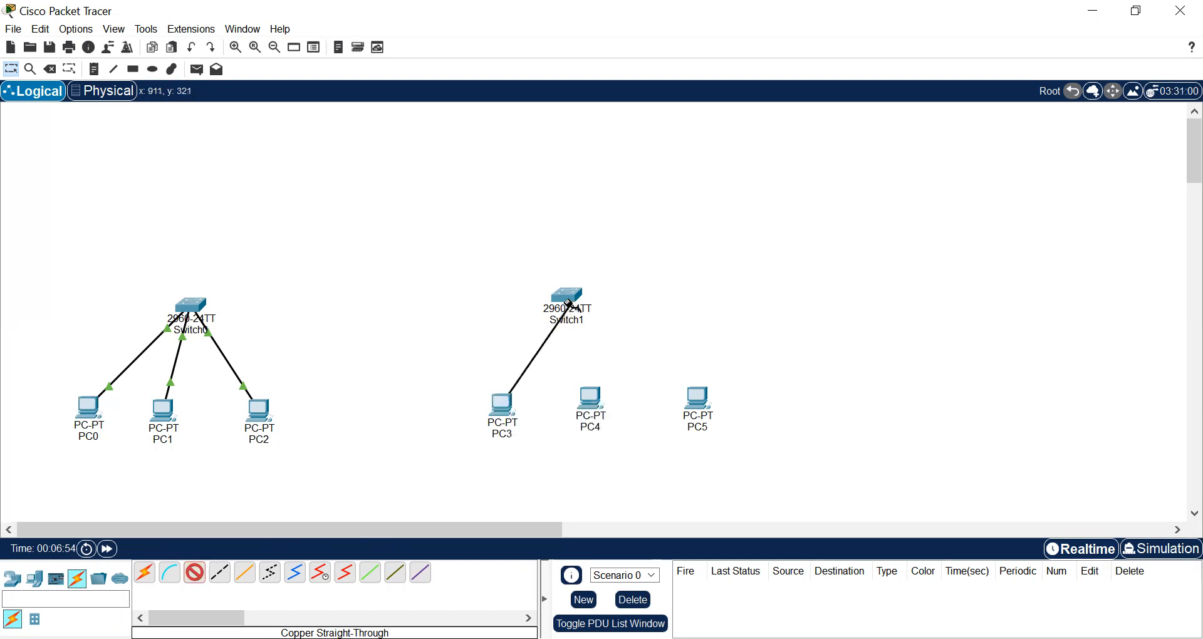
left_click(561, 297)
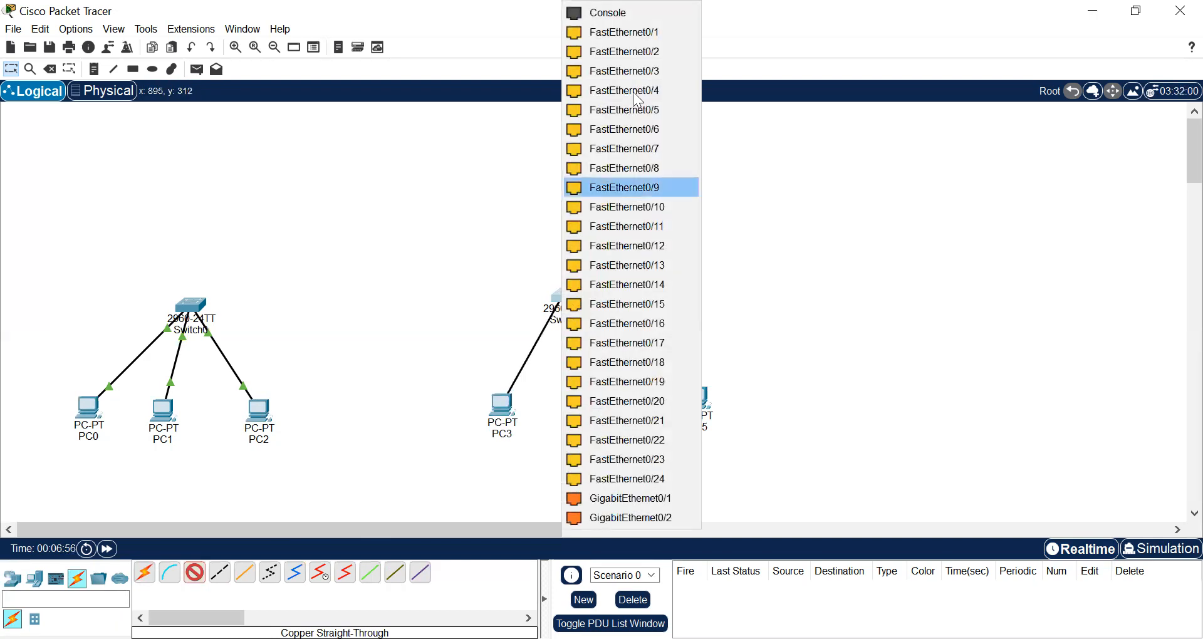
left_click(628, 38)
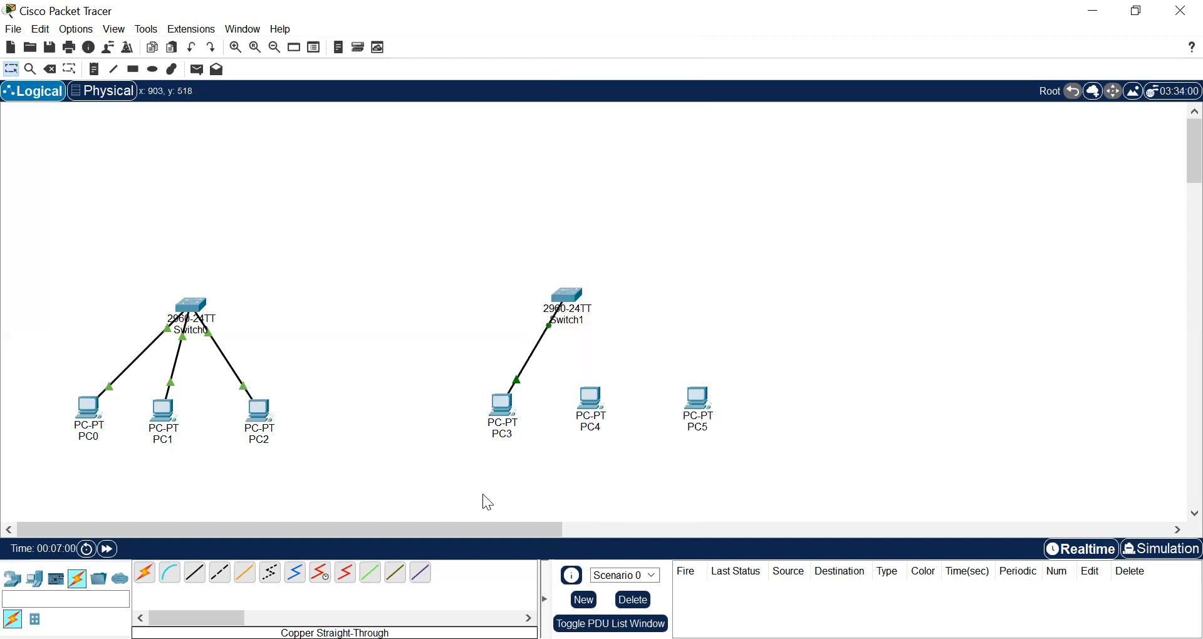
Connect PC4's FastEthernet0 to Switch1's FastEthernet0/2 with a Copper Straight-Through cable
left_click(195, 573)
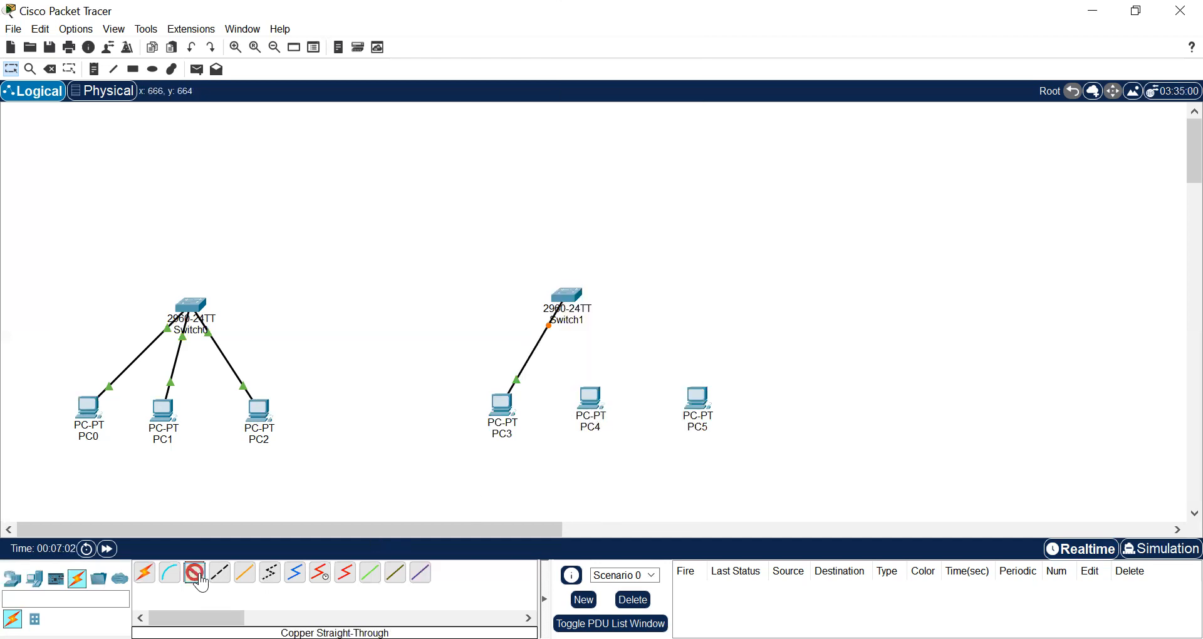
left_click(597, 397)
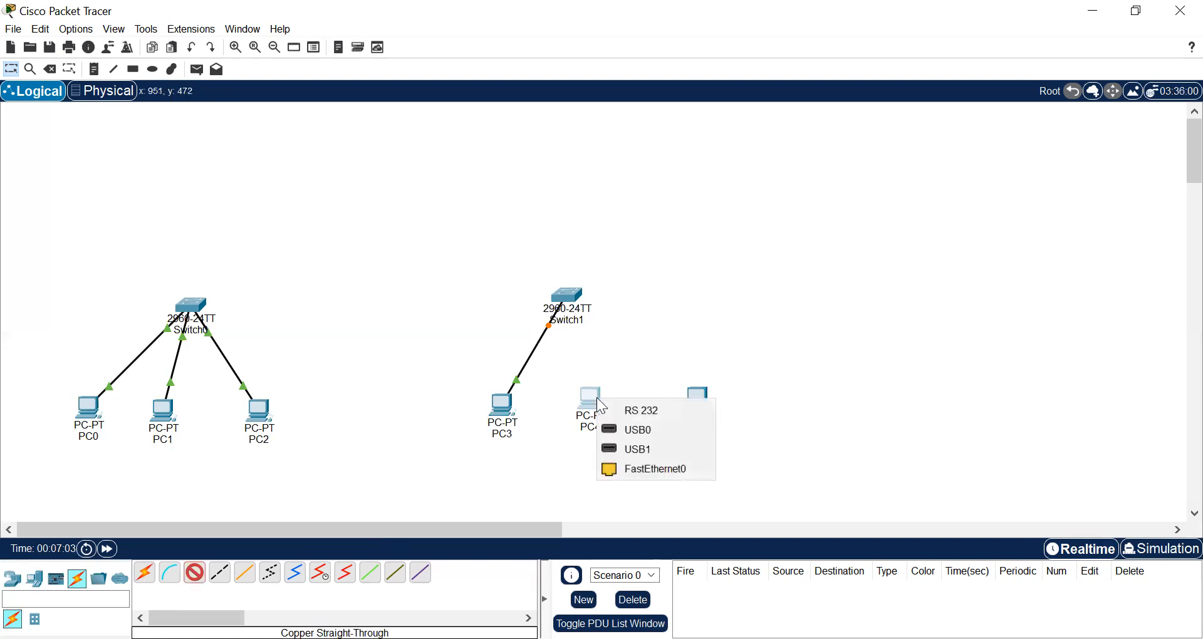
left_click(654, 469)
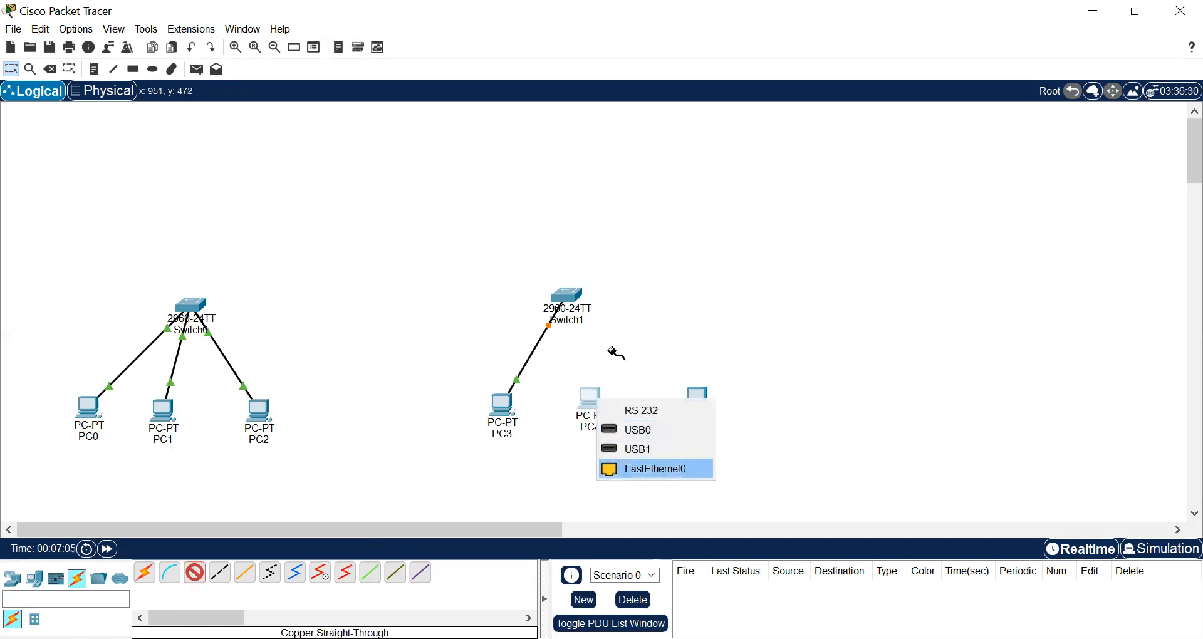
left_click(571, 295)
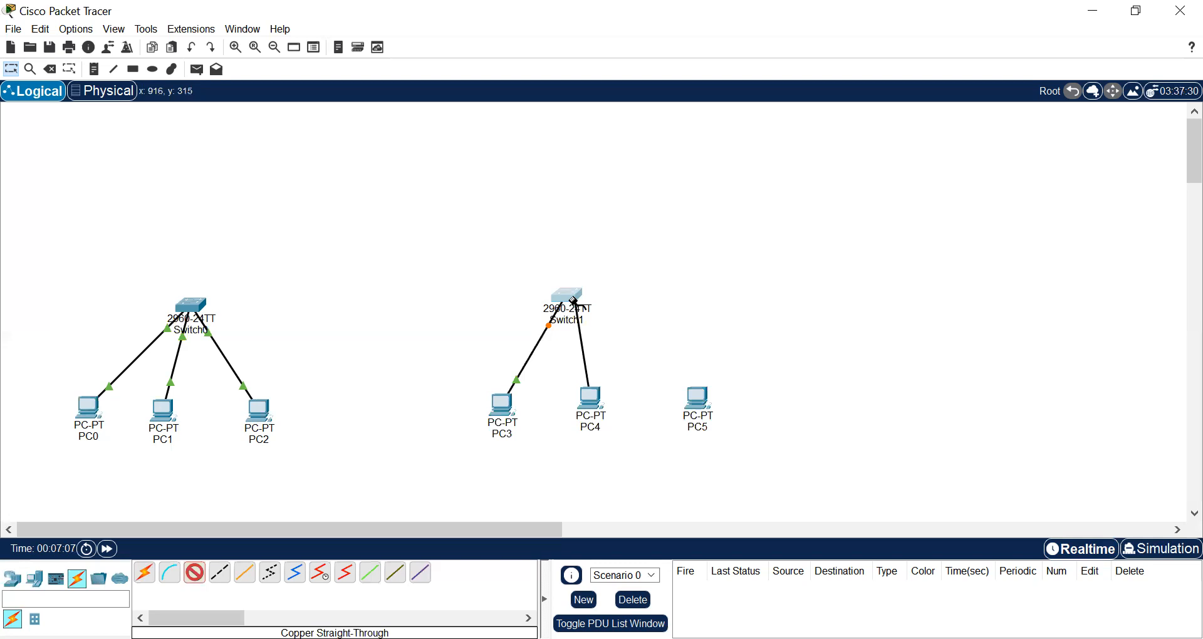
left_click(572, 299)
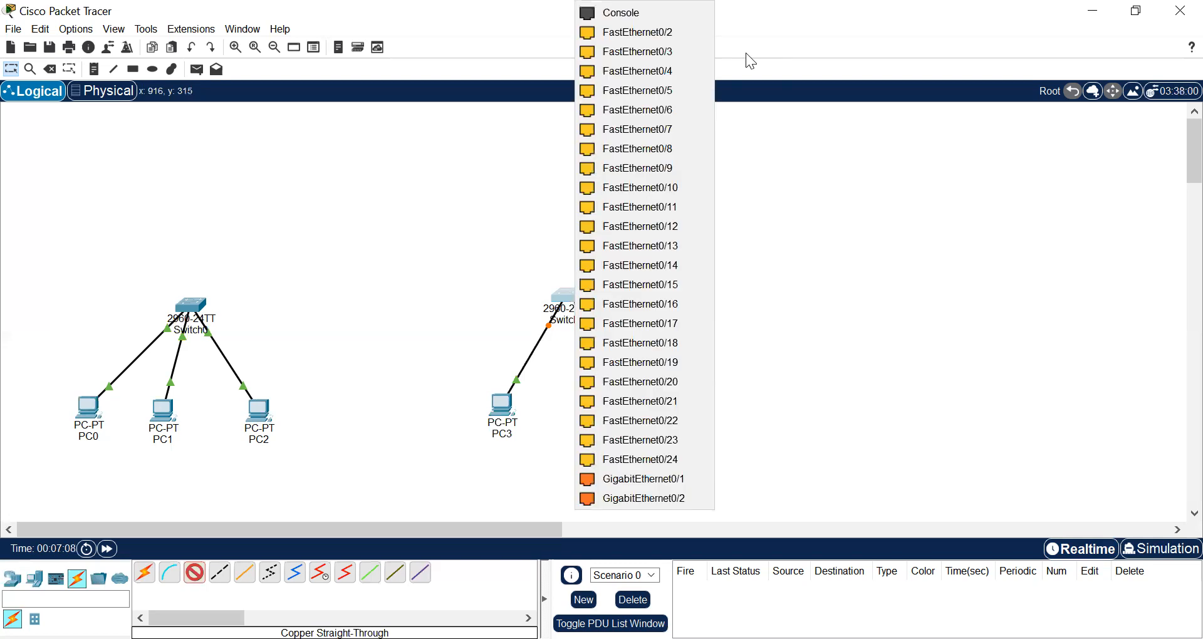
left_click(674, 31)
Connect PC5's FastEthernet0 to Switch1's FastEthernet0/3 with a Copper Straight-Through cable
left_click(201, 581)
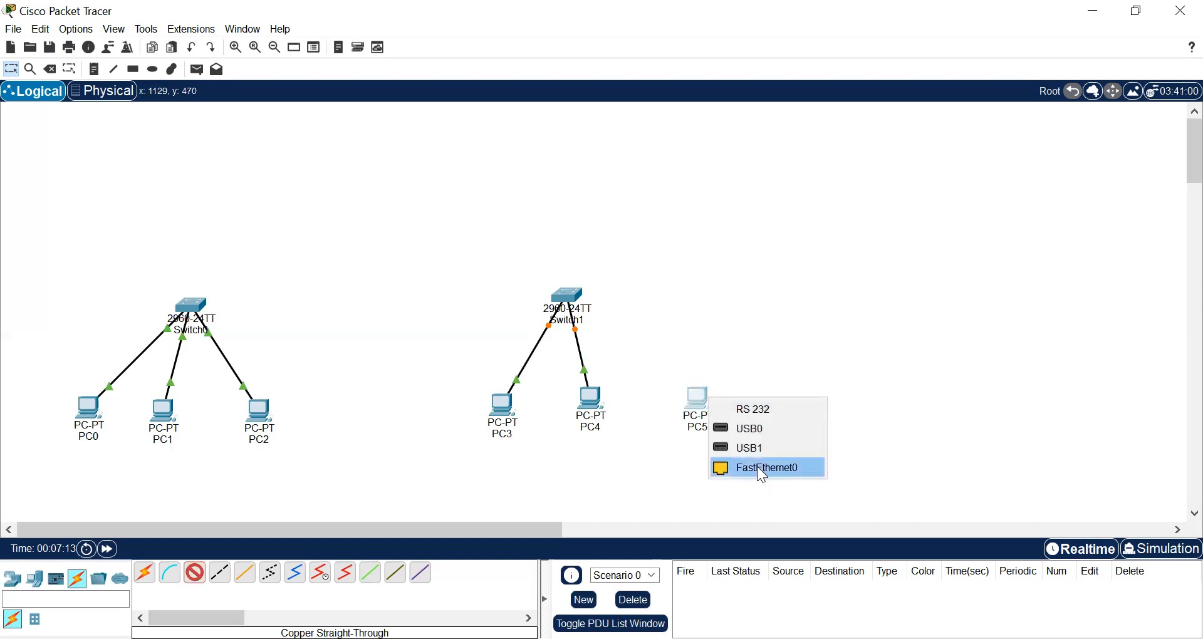
left_click(762, 470)
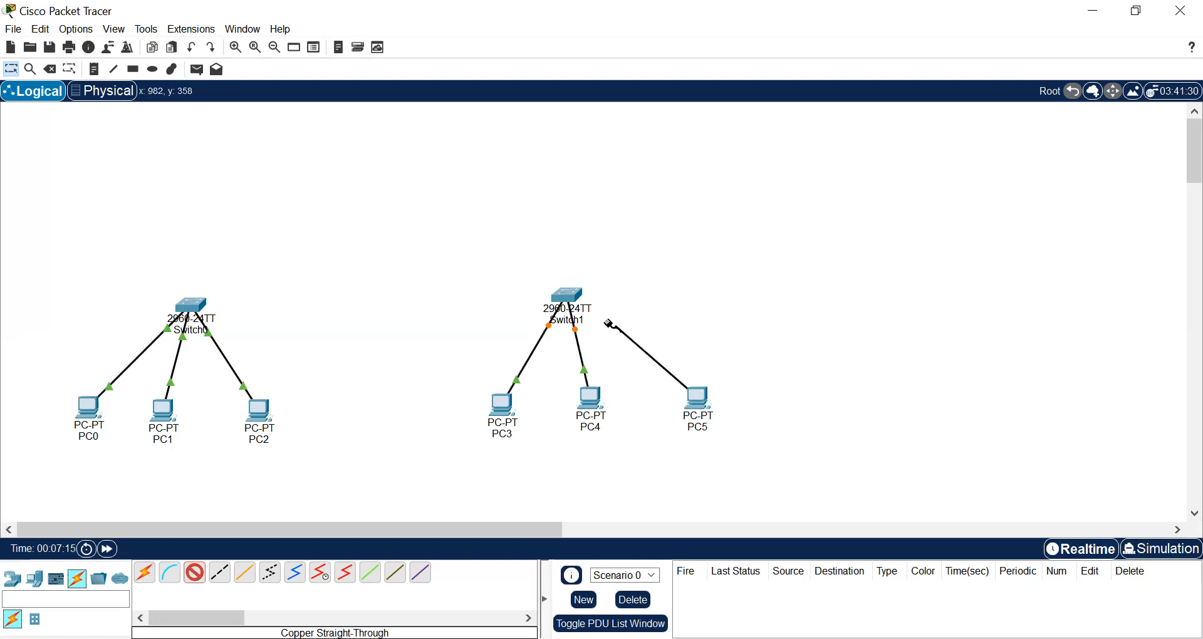
left_click(575, 295)
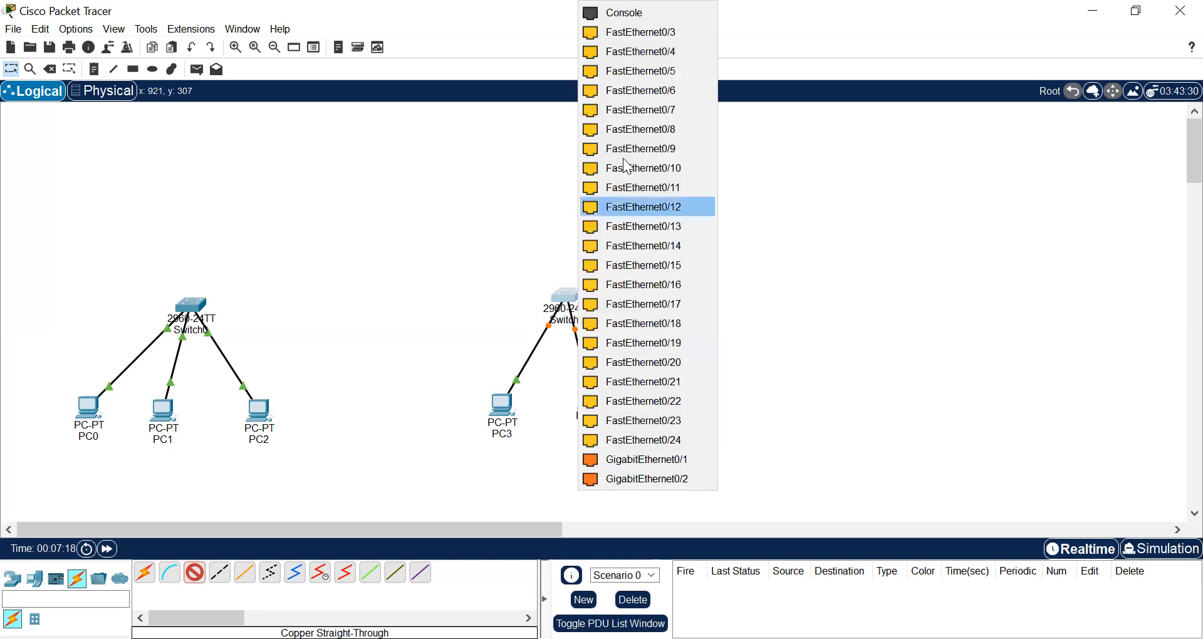
left_click(622, 31)
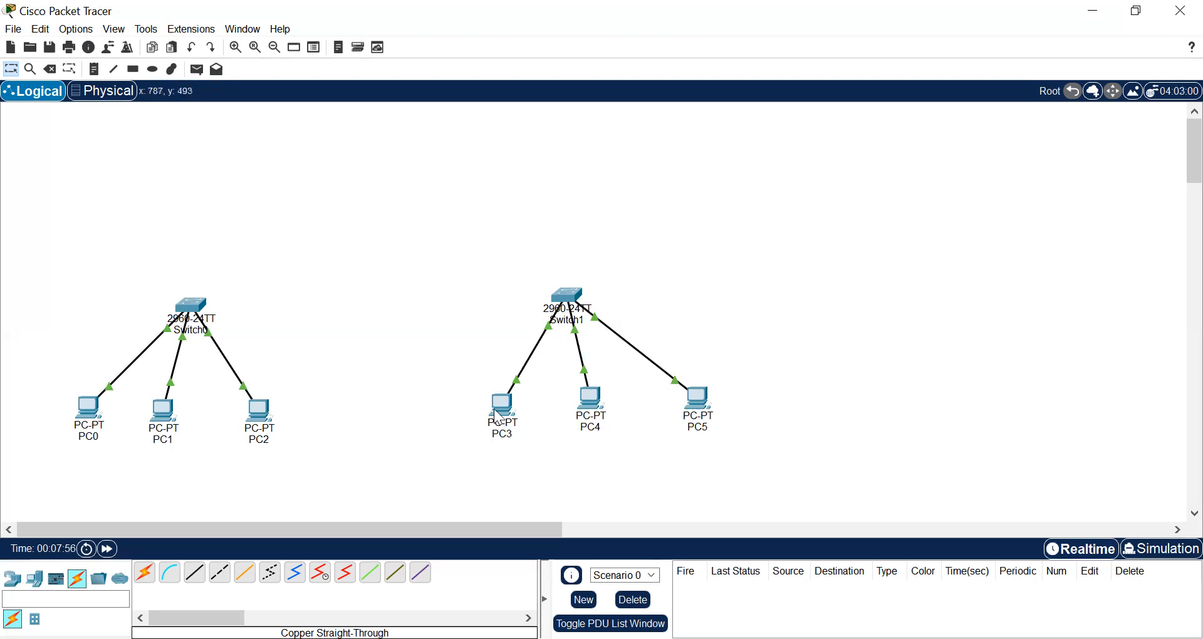
mouse_move(508, 415)
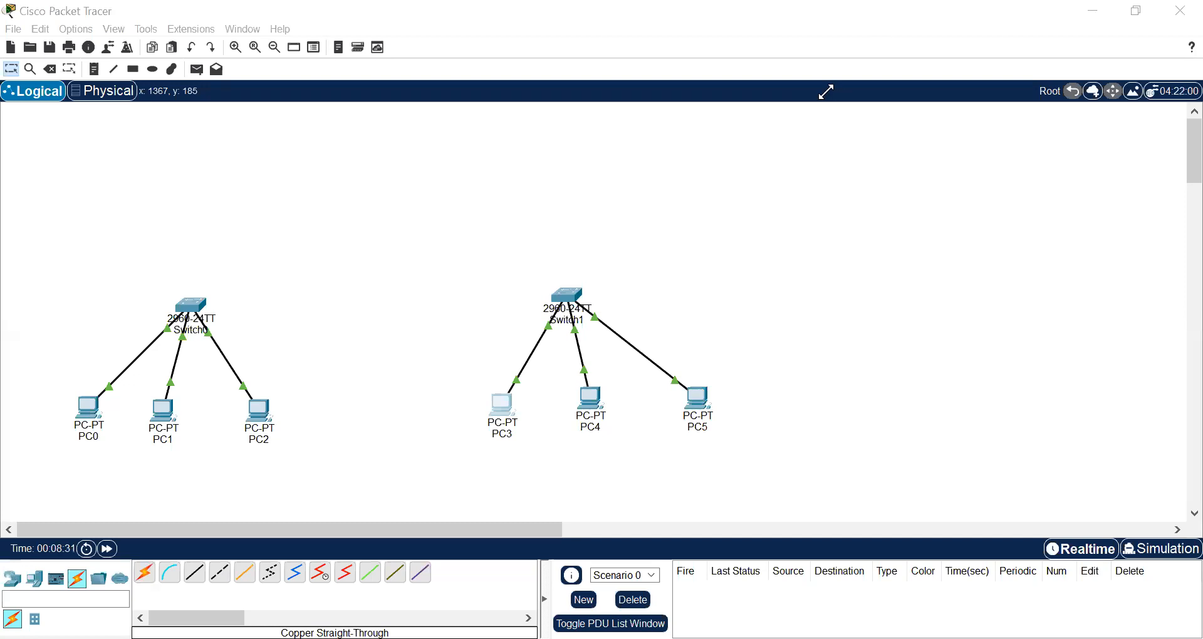
left_click(598, 399)
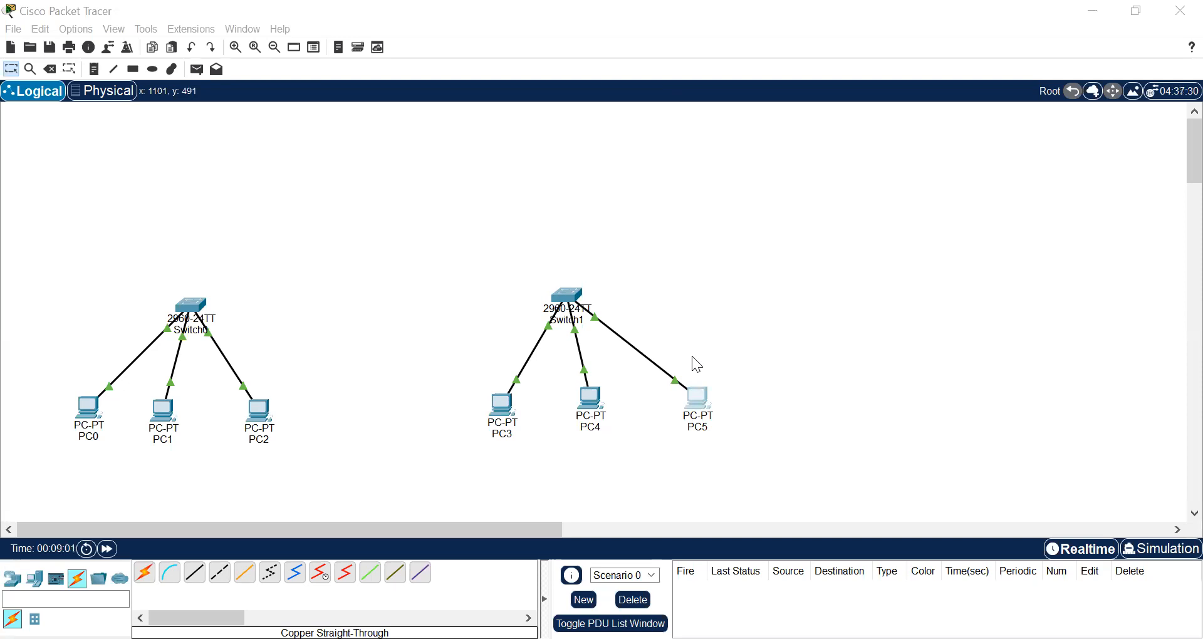
left_click(811, 99)
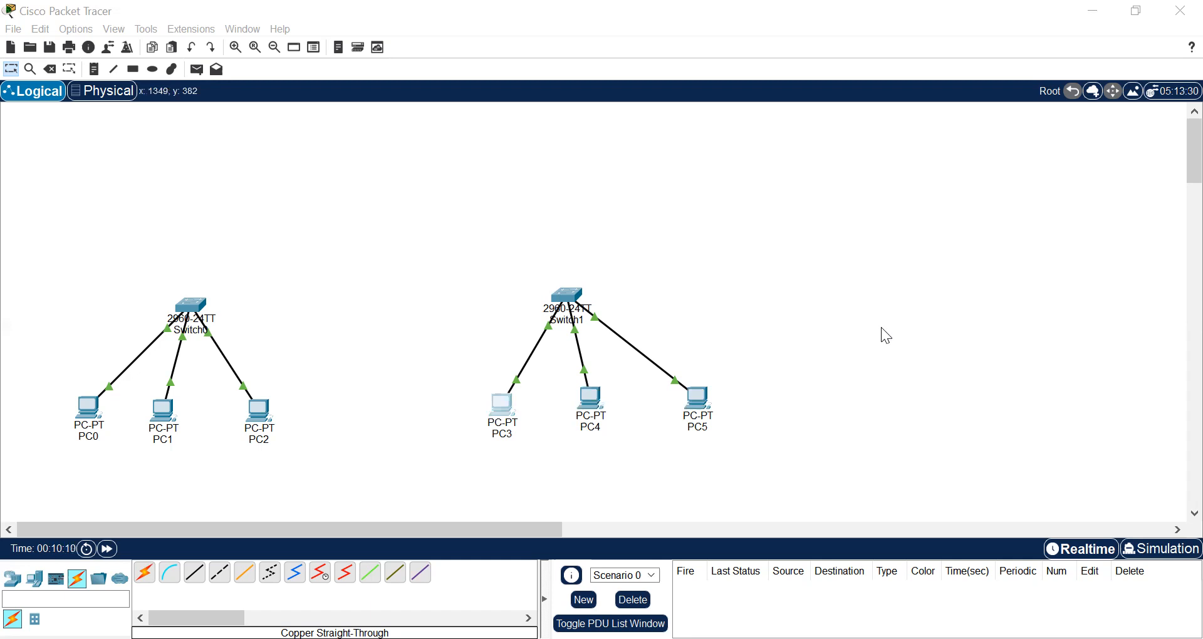
left_click(817, 84)
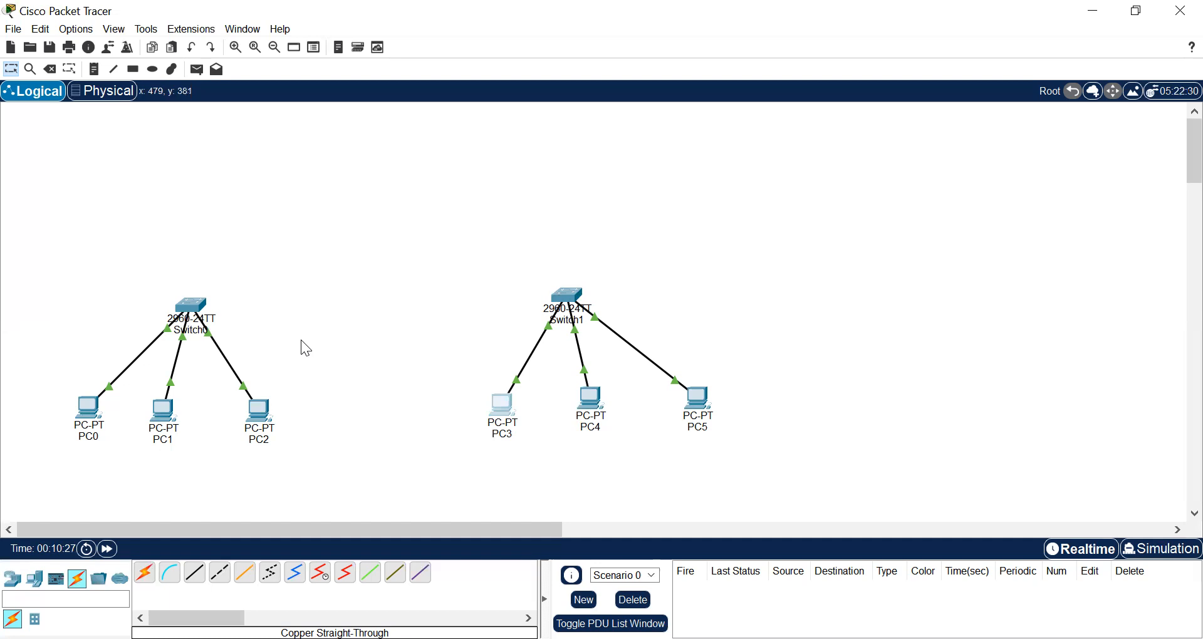
Place a 2911 router above the two switches, roughly midway between them
left_click(14, 580)
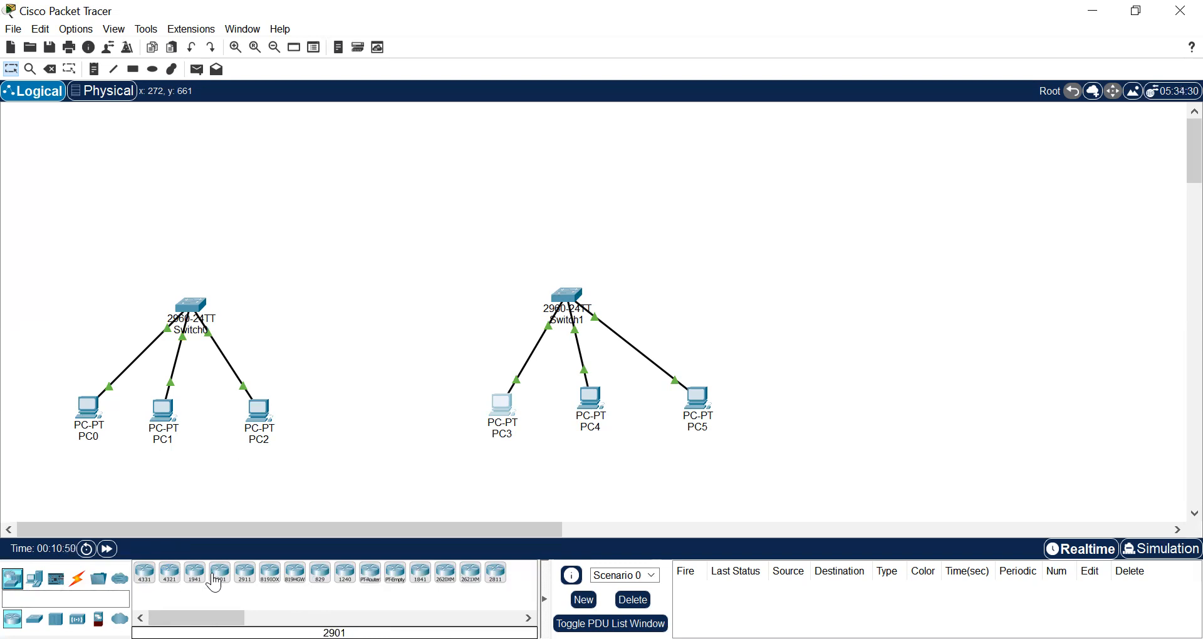
left_click(245, 573)
left_click(364, 212)
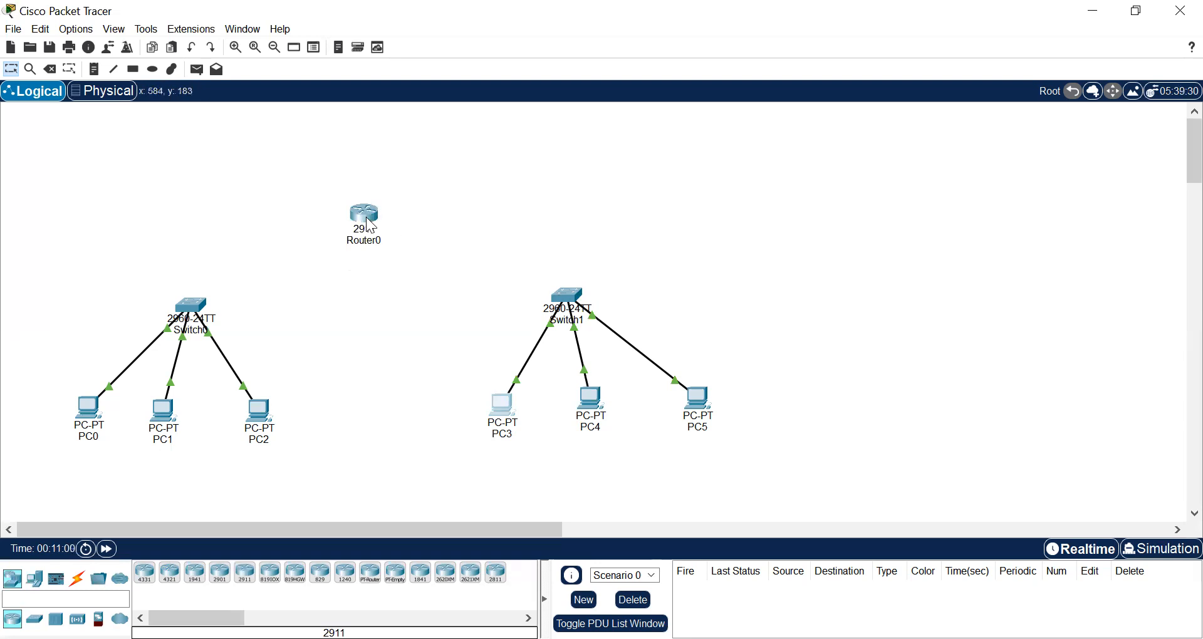
left_click_drag(367, 216, 370, 190)
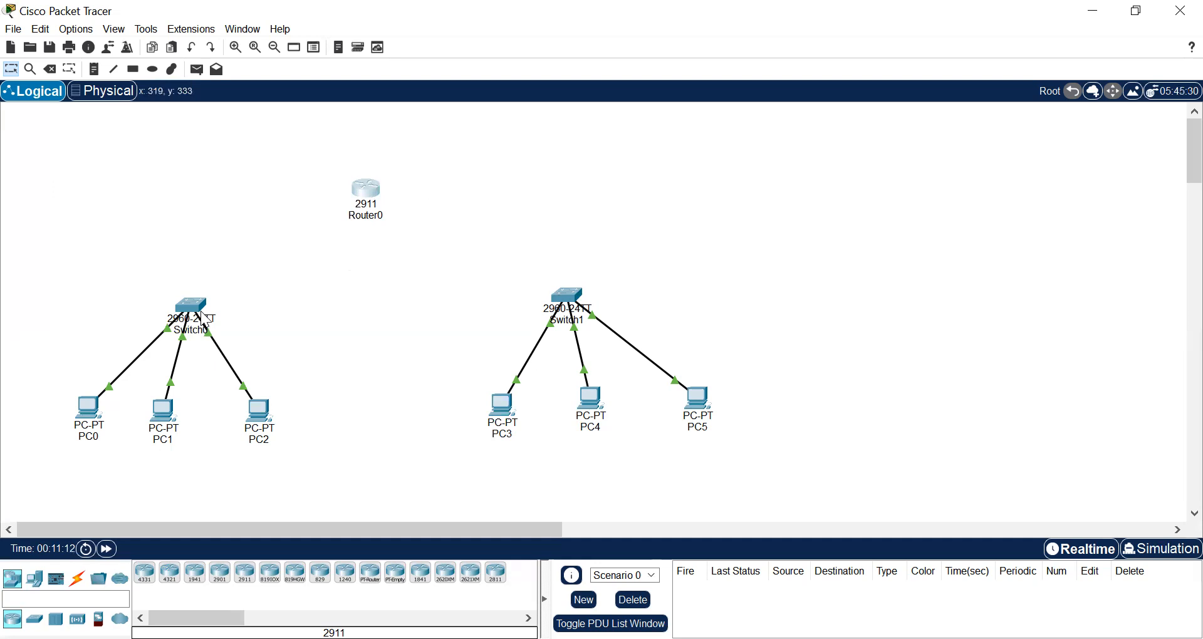
Connect Switch0's GigabitEthernet0/1 to Router0's GigabitEthernet0/1 with a Copper Straight-Through cable
mouse_move(201, 324)
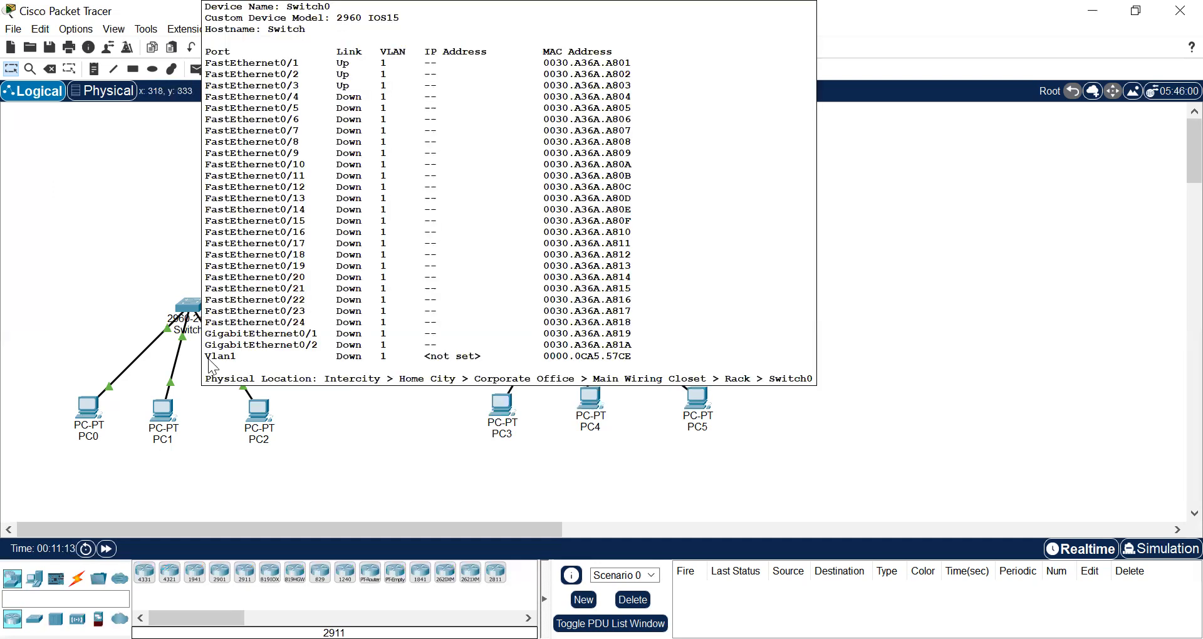
left_click(77, 585)
left_click(199, 572)
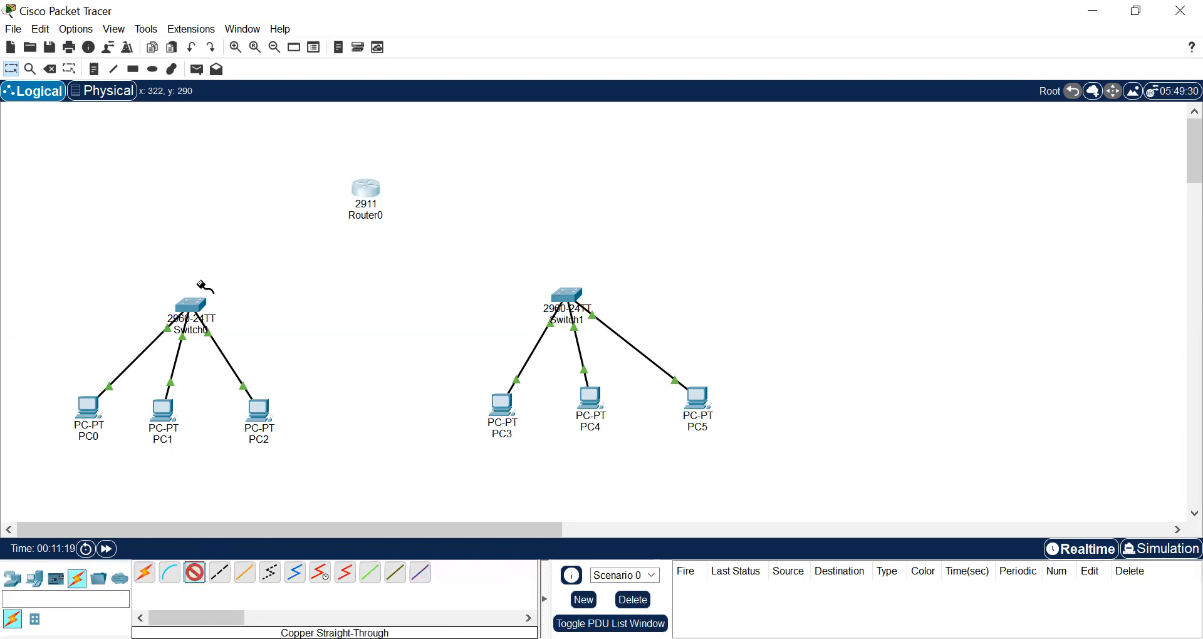
left_click(196, 307)
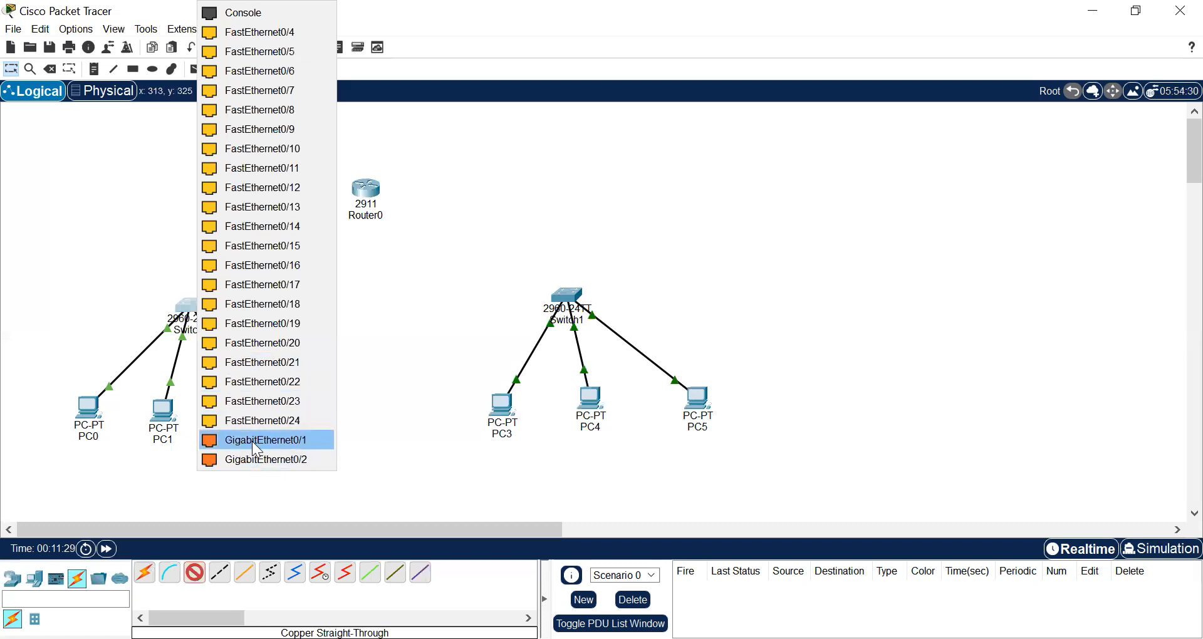
left_click(296, 436)
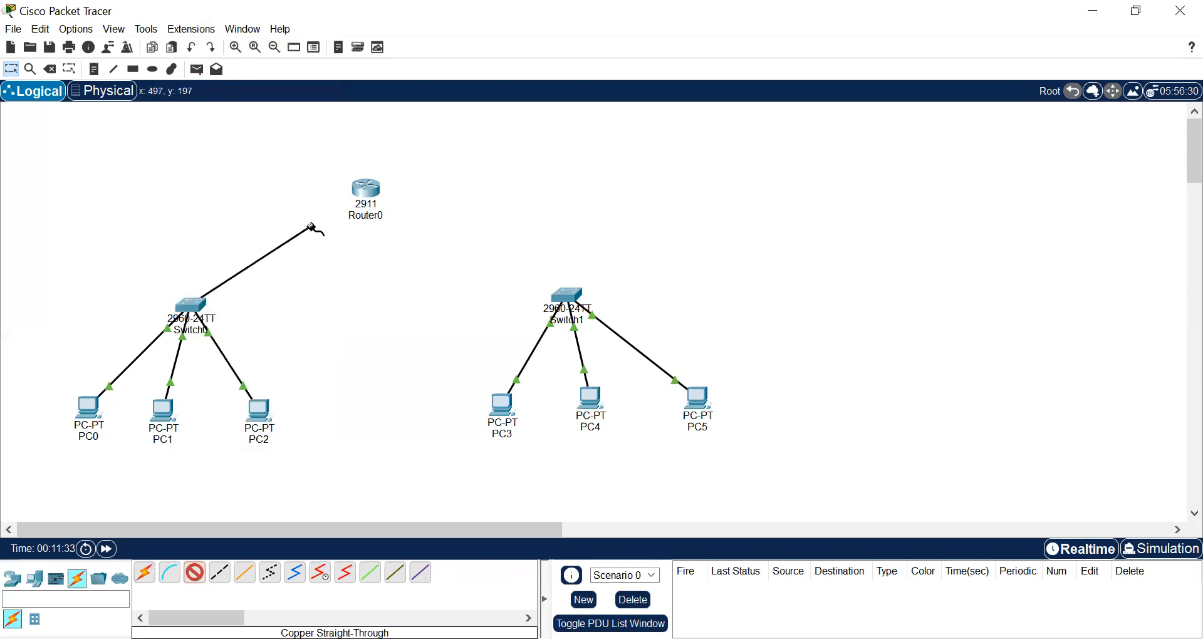
left_click(357, 188)
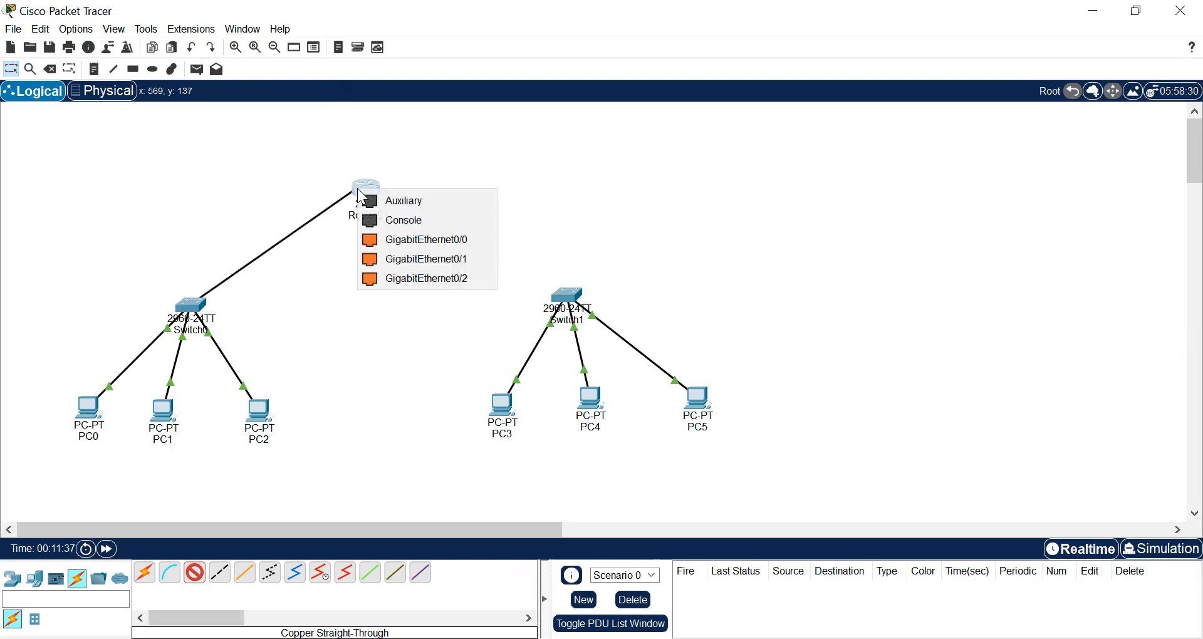
left_click(422, 265)
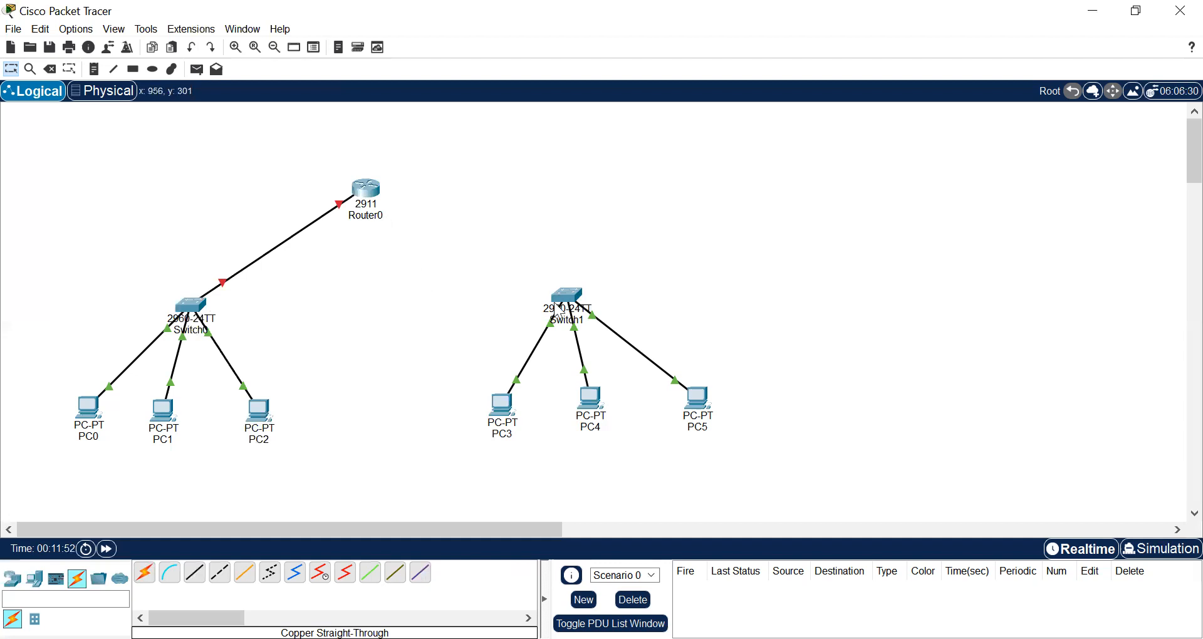
Connect Switch1's GigabitEthernet0/2 to Router0's GigabitEthernet0/2 with a Copper Straight-Through cable
left_click(195, 572)
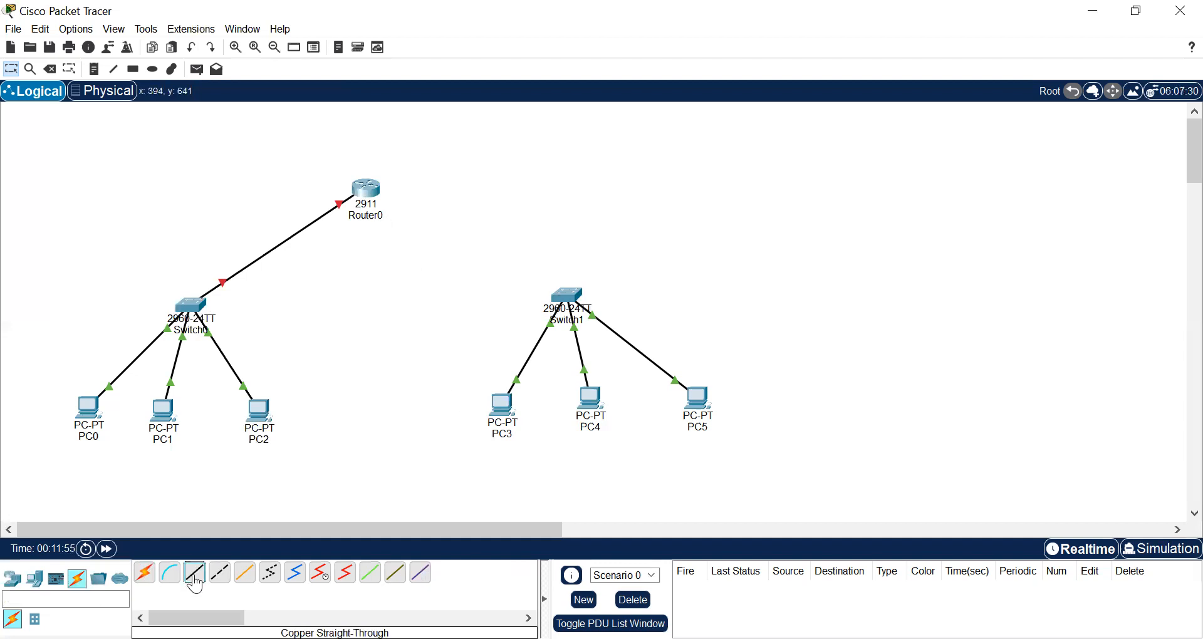
left_click(568, 296)
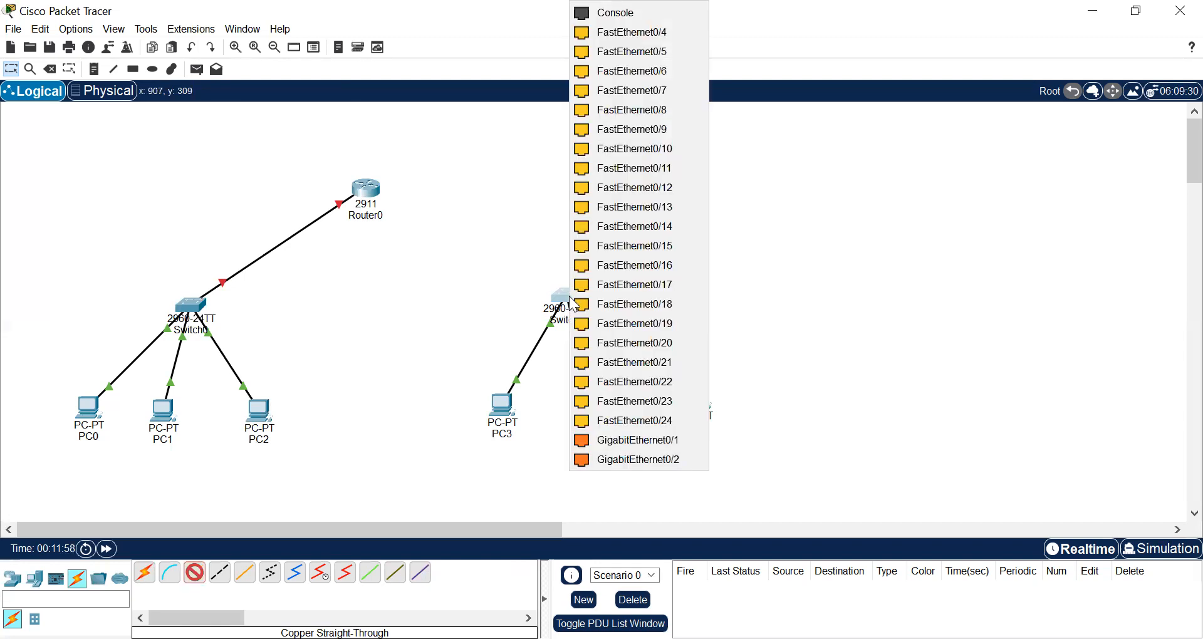
left_click(634, 460)
left_click(377, 192)
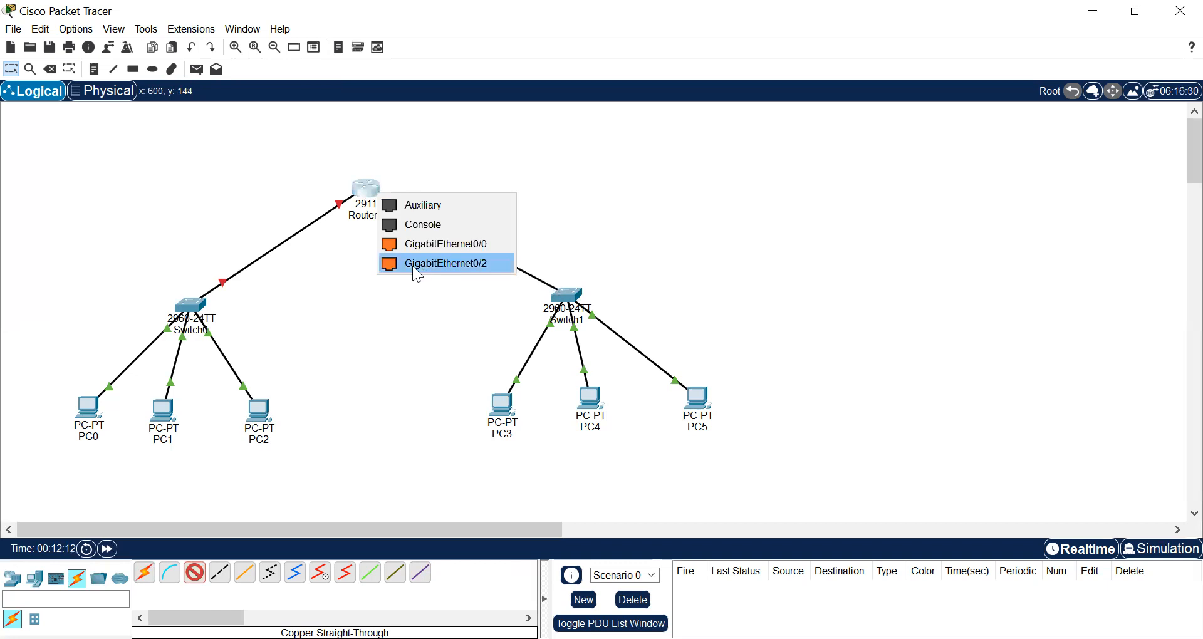
left_click(469, 261)
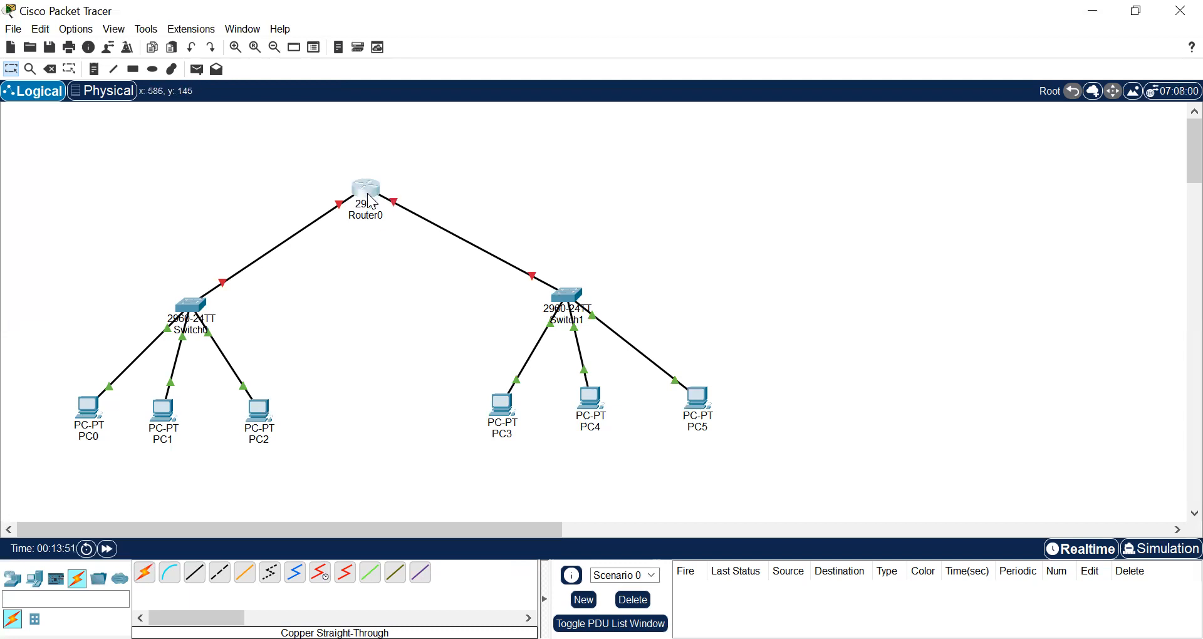
mouse_move(379, 191)
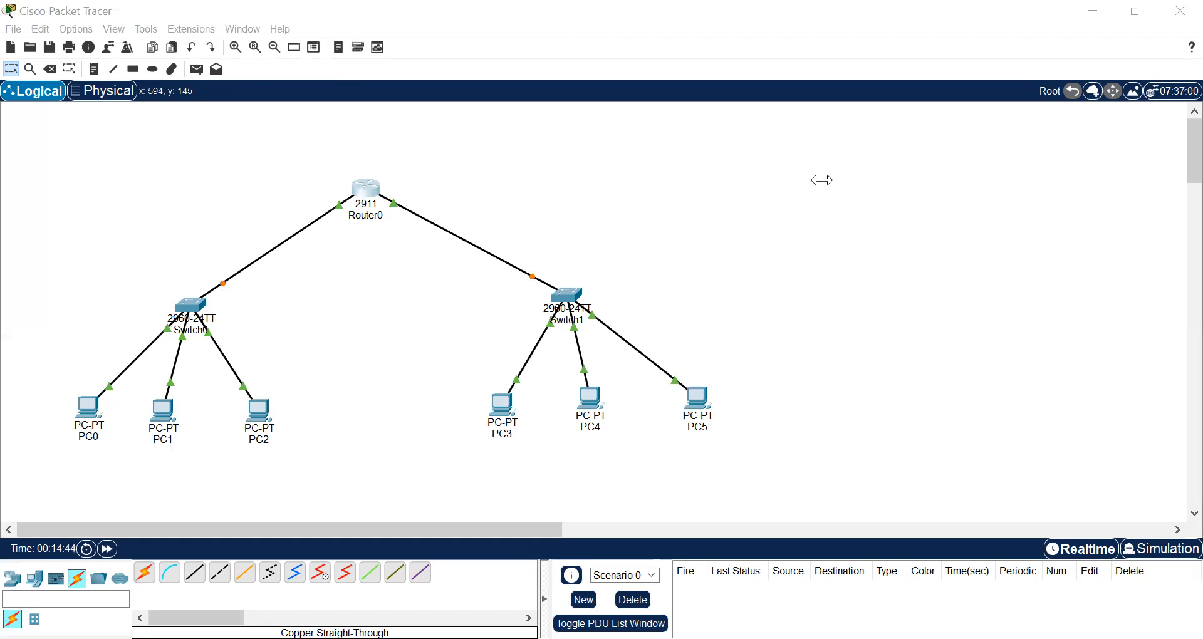
left_click(283, 315)
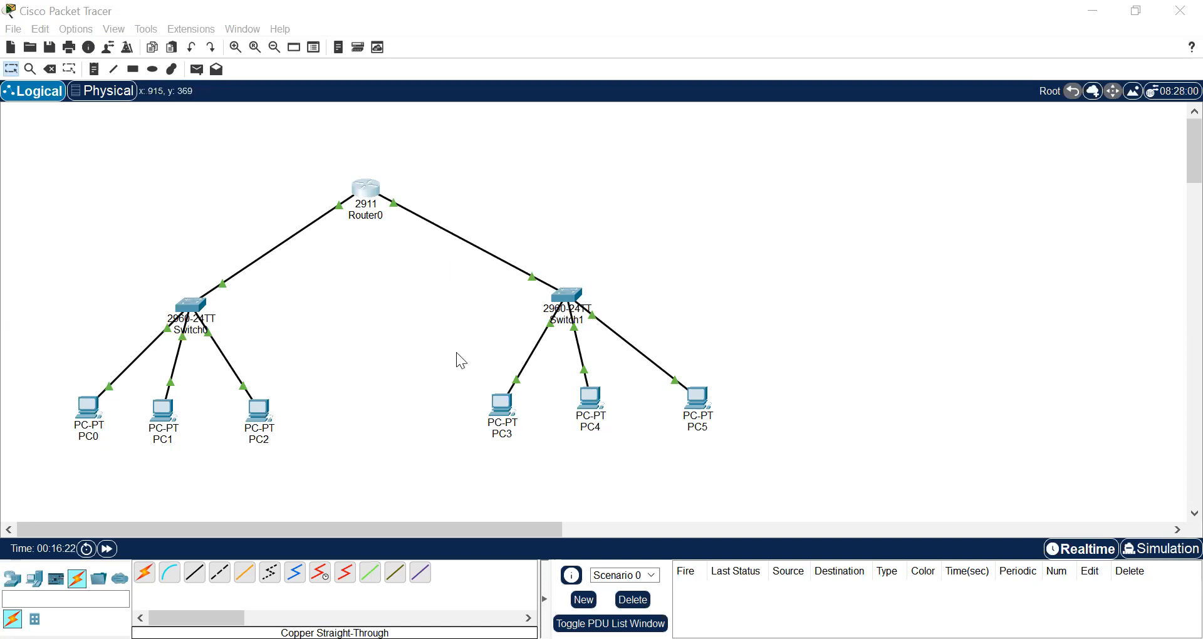
Switch to Simulation mode, run a simple PDU from PC0 to PC5, and delete the scenario's PDU
left_click(1161, 554)
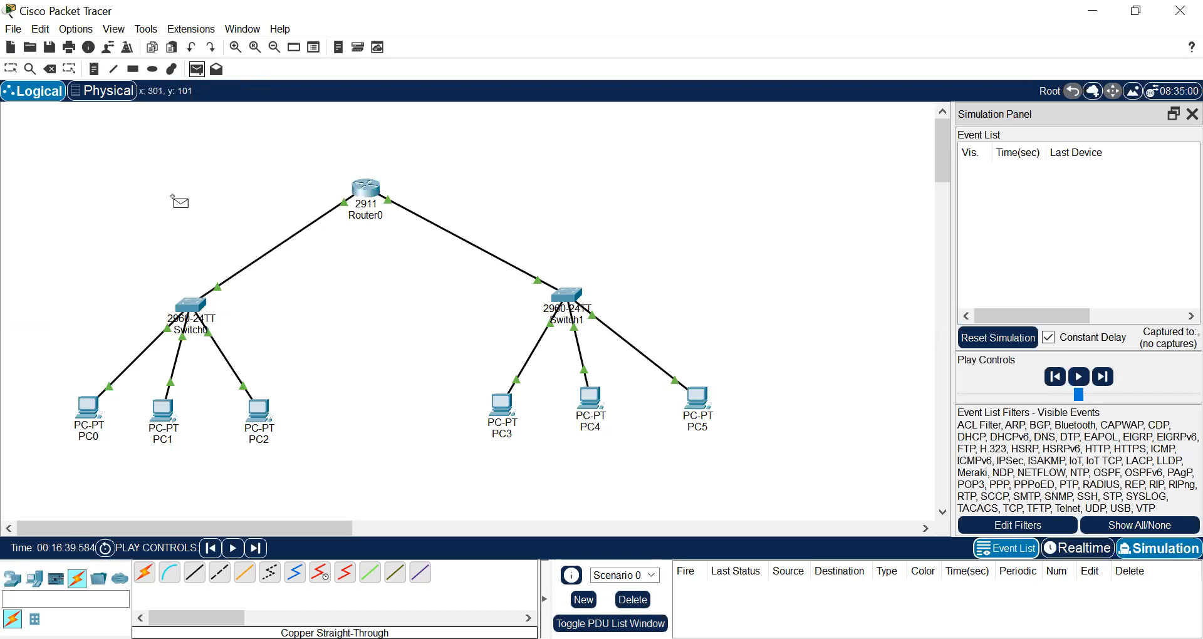
left_click(83, 406)
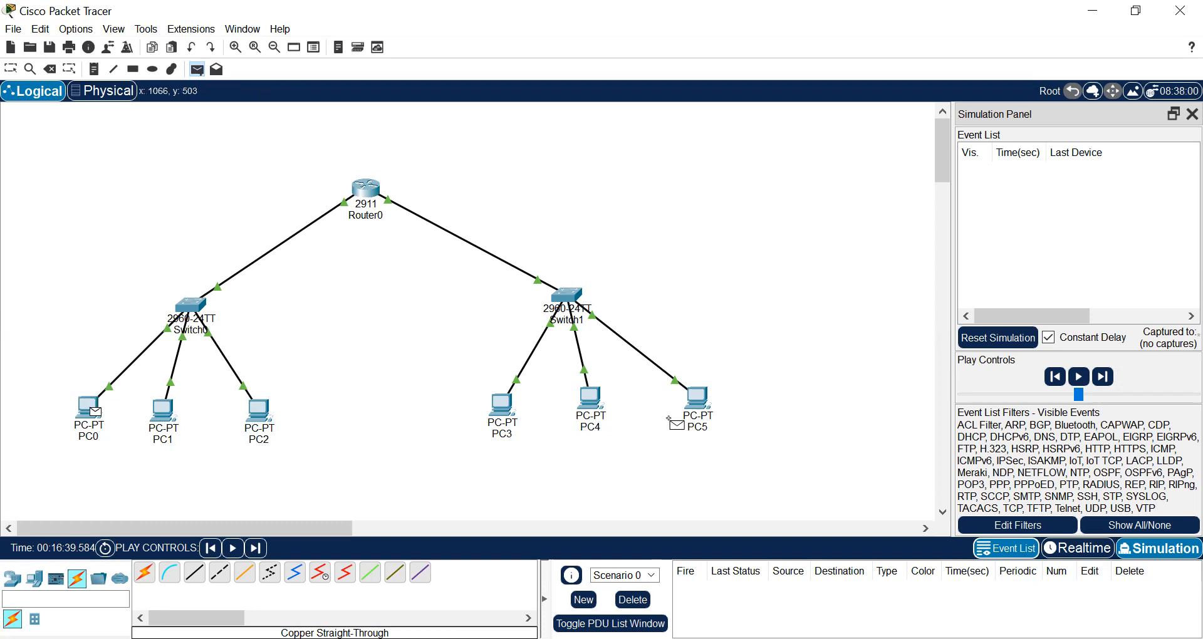
left_click(696, 399)
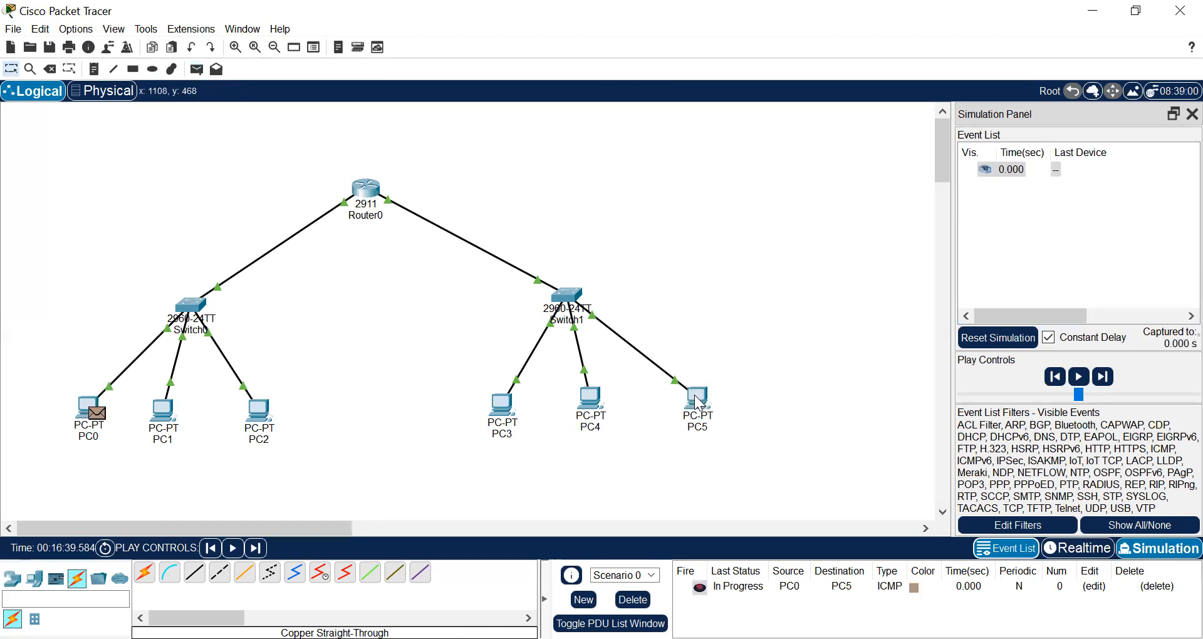
left_click(1081, 369)
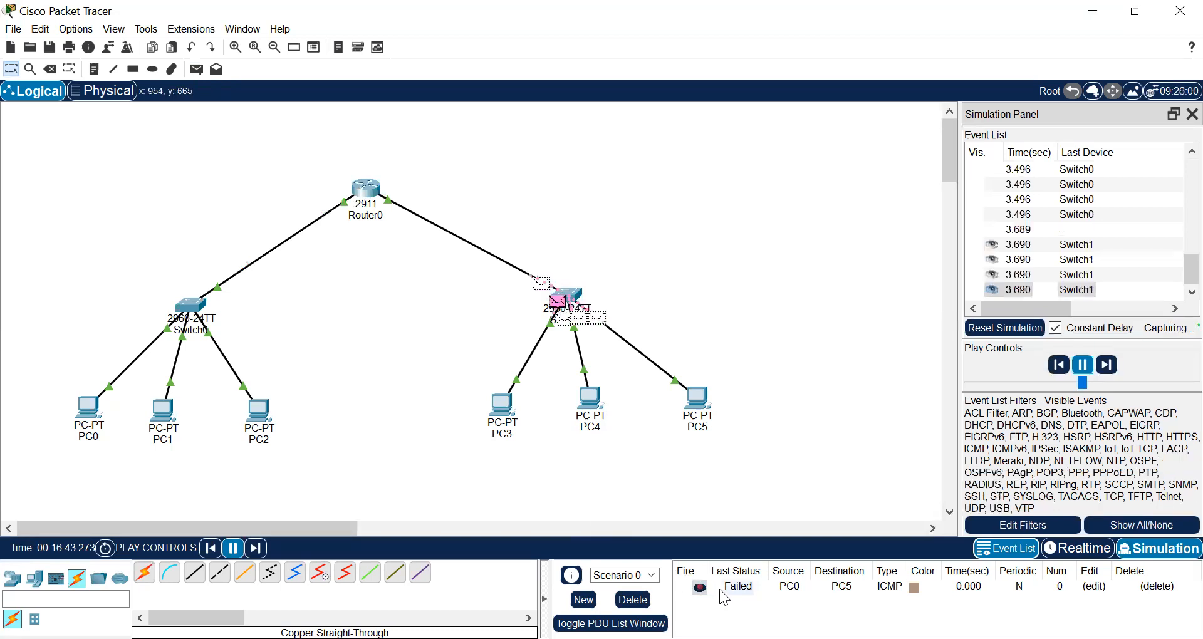
left_click(629, 600)
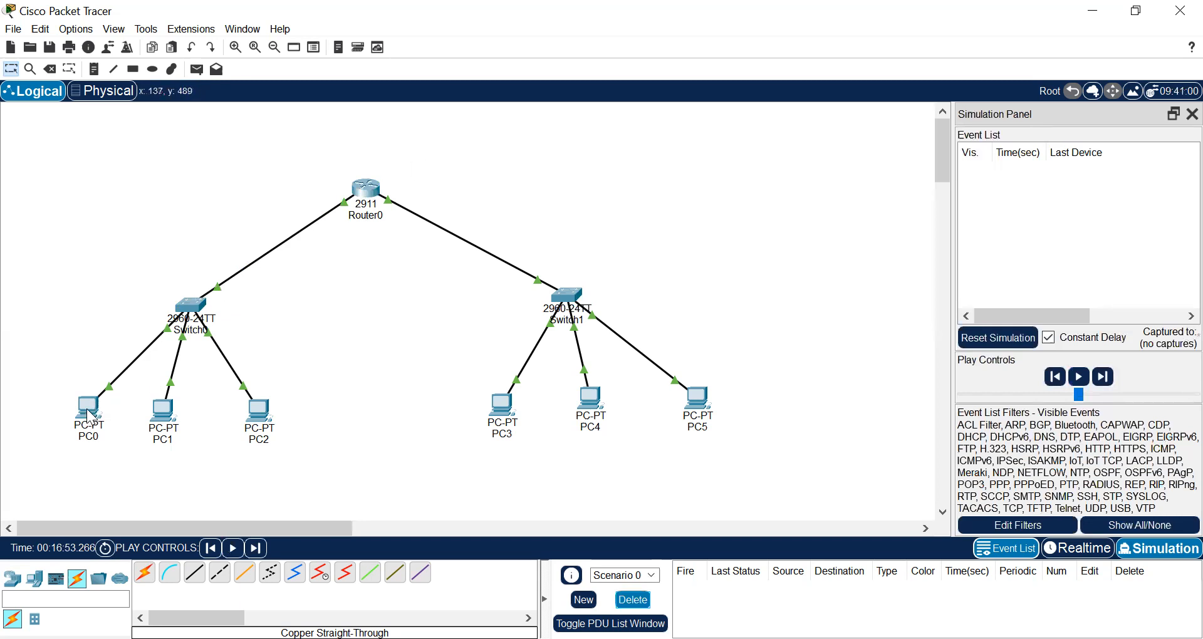
Open the device windows of PC0, PC2, PC3 and PC4 one after another
mouse_move(92, 416)
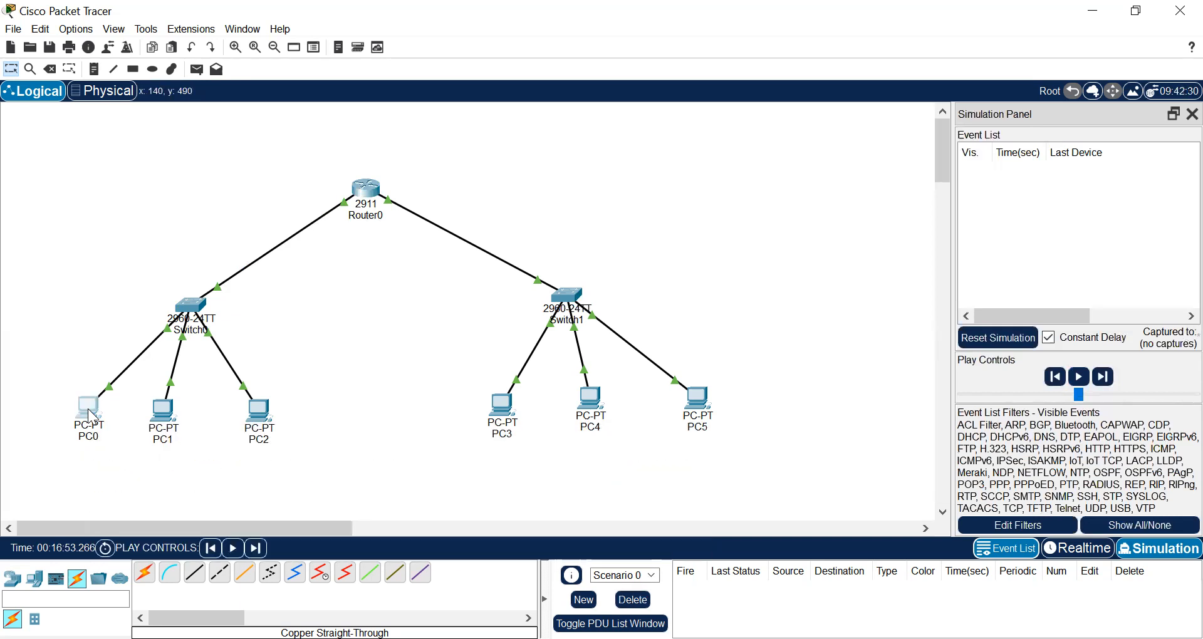
left_click(92, 416)
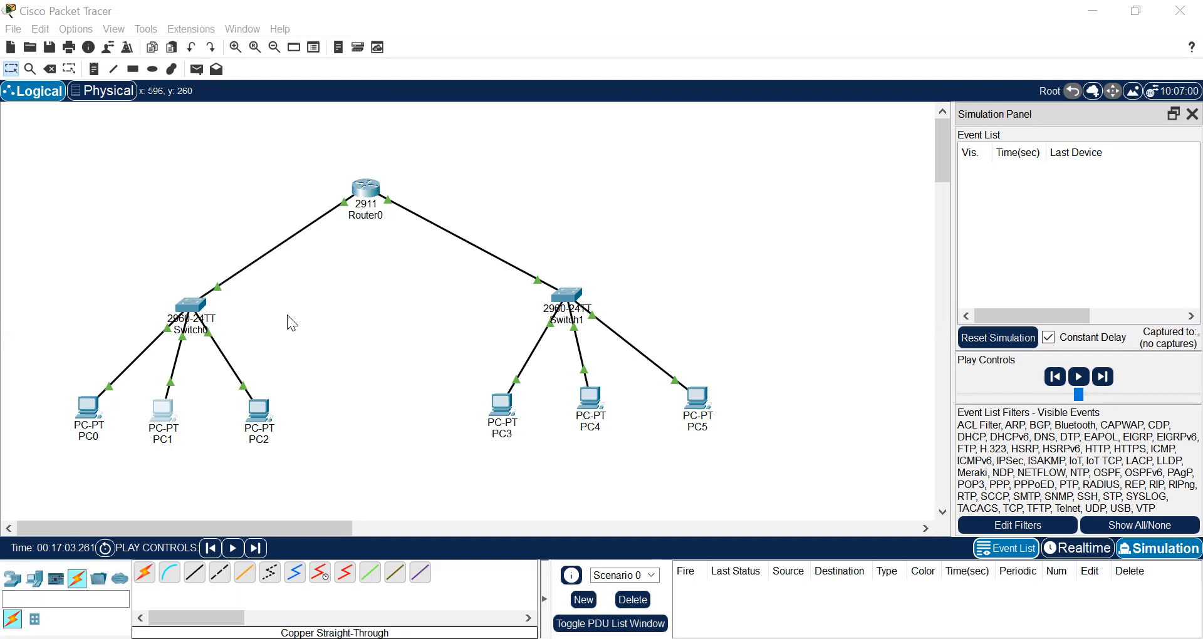
left_click(261, 417)
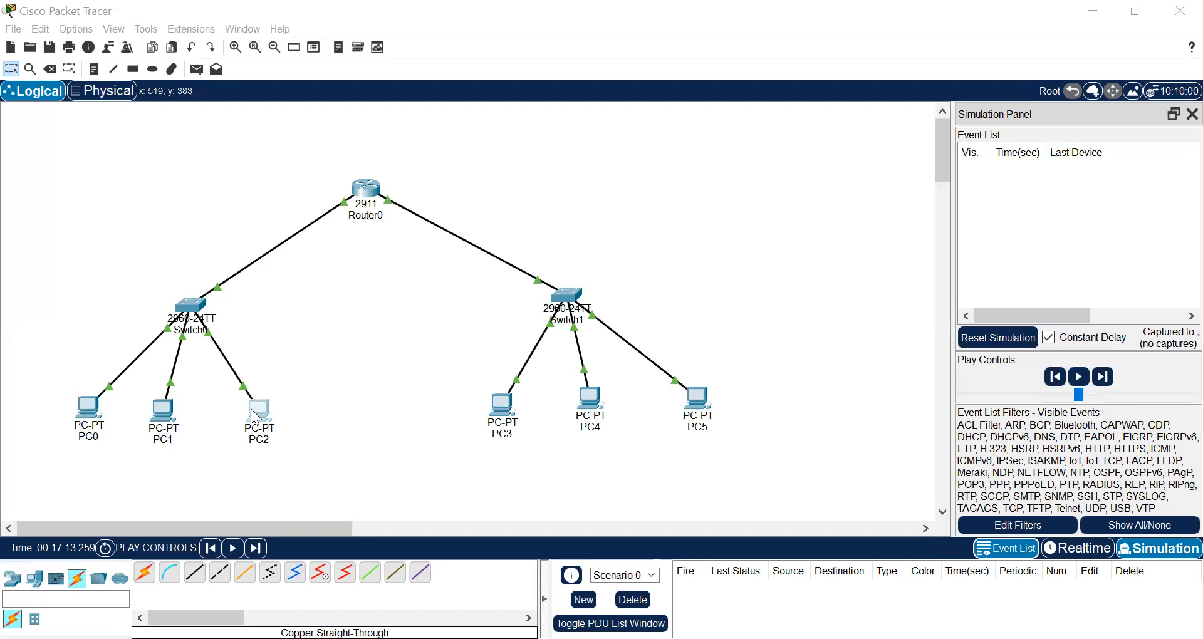
left_click(830, 79)
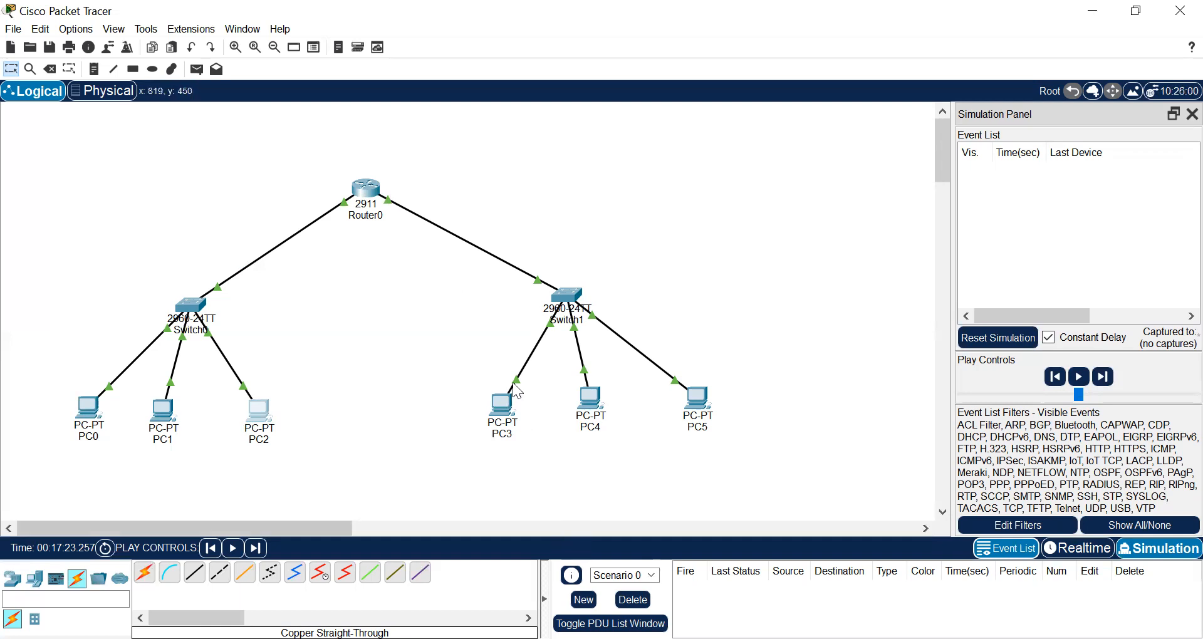
left_click(499, 407)
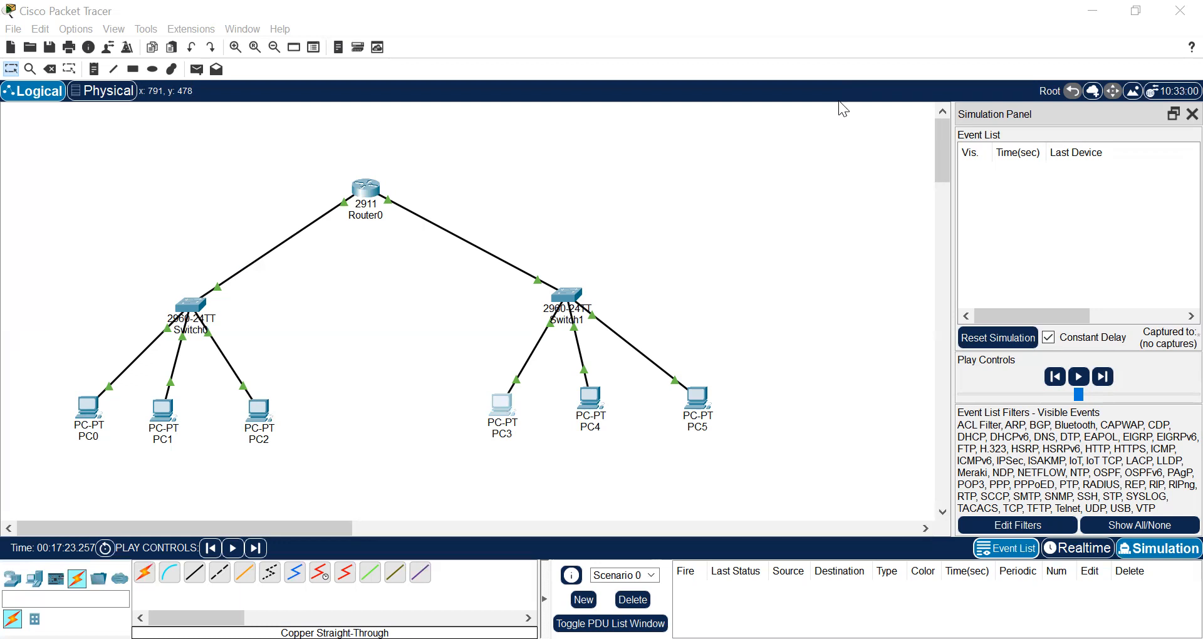
left_click(589, 407)
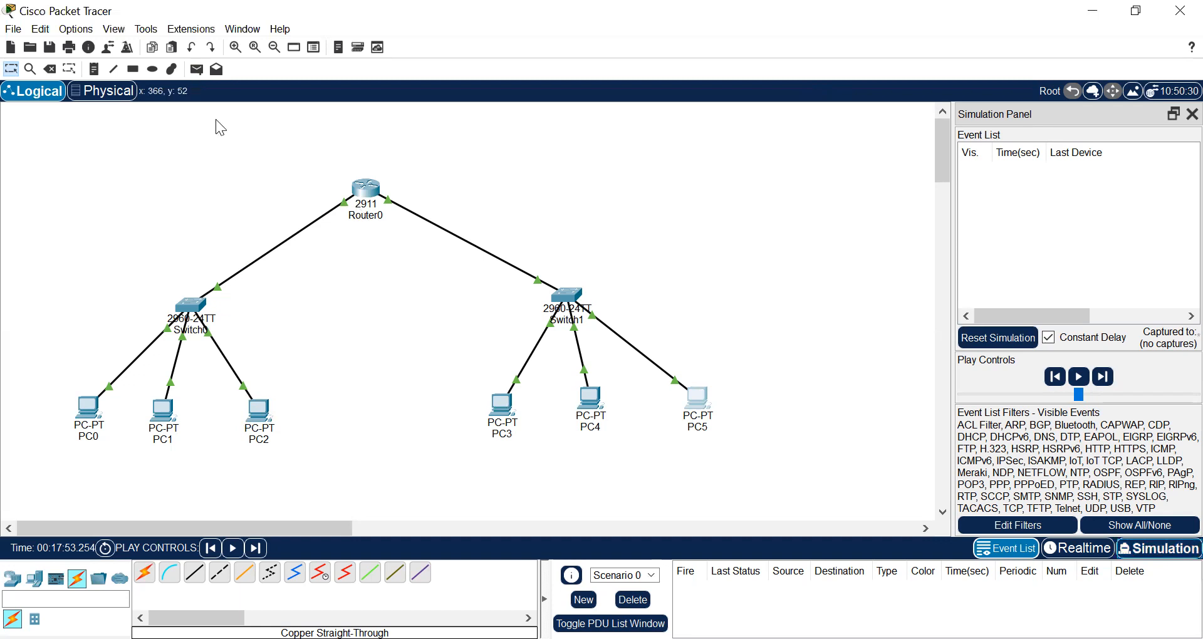
Simulate another simple PDU from PC0 to PC5, pause the playback and clear the scenario
left_click(196, 70)
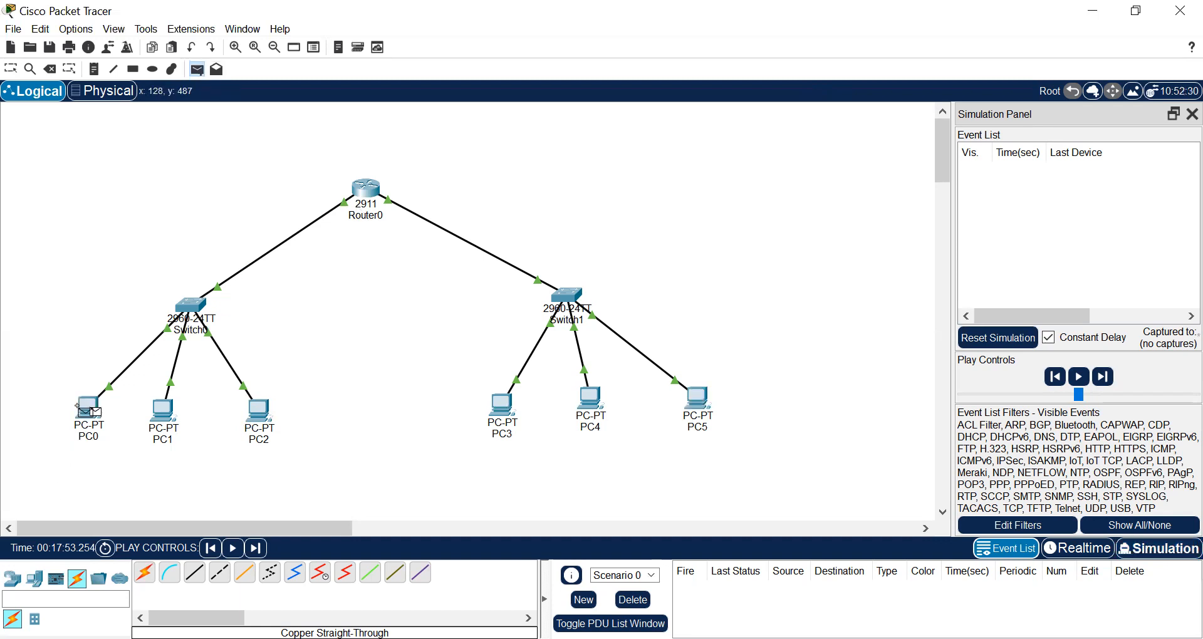
left_click(697, 396)
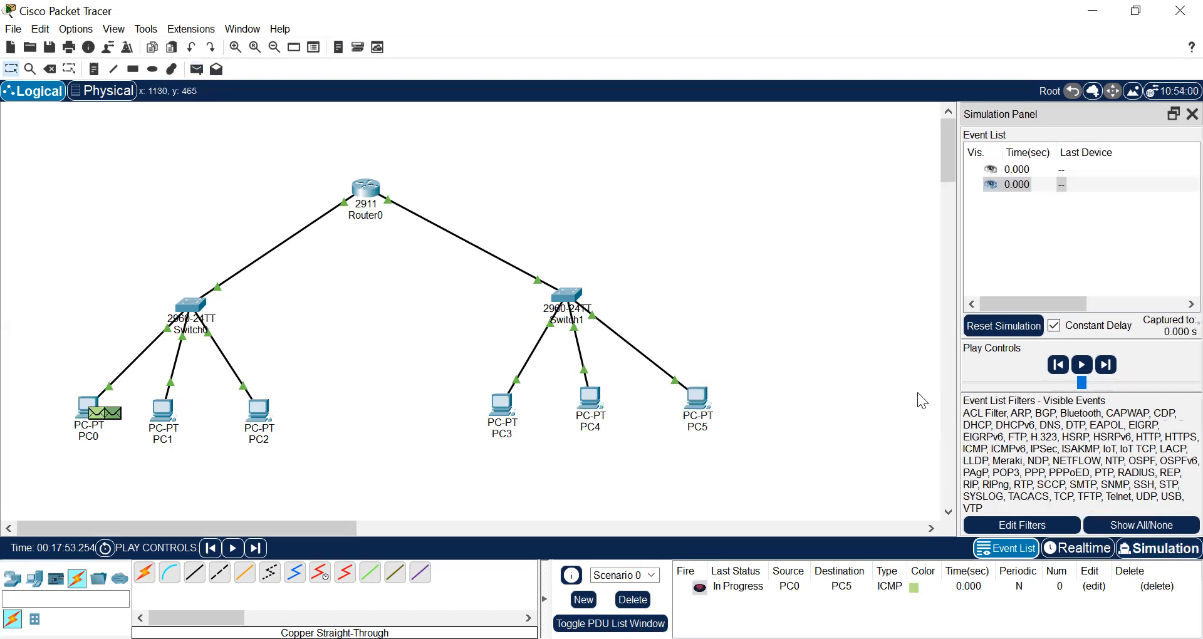
left_click(1084, 369)
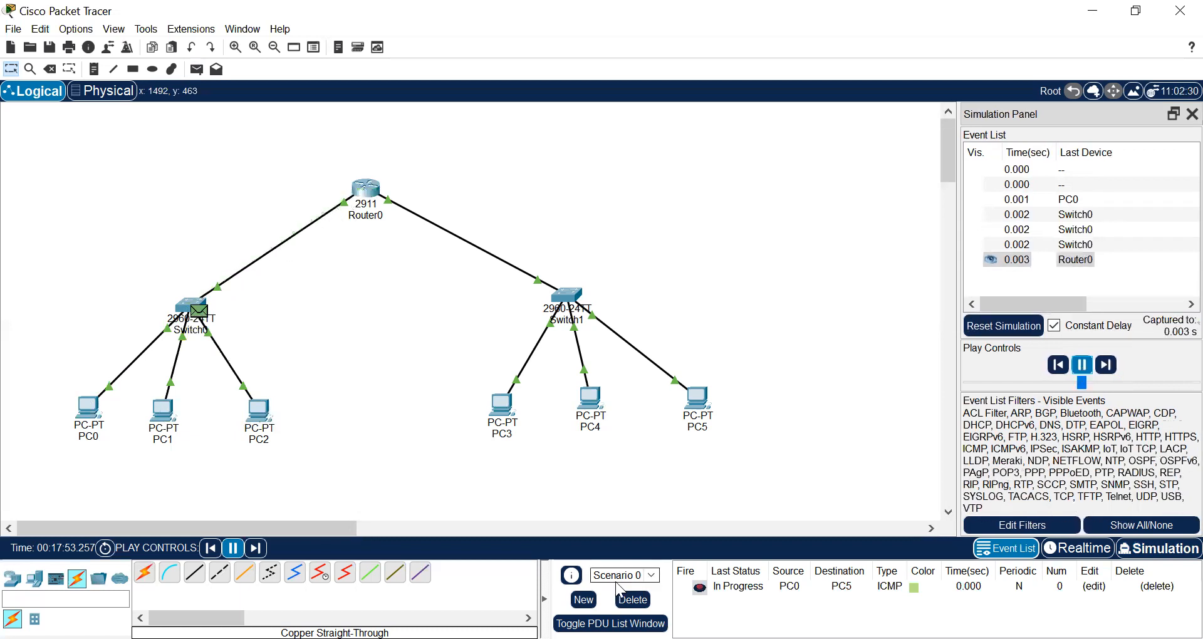
left_click(1082, 367)
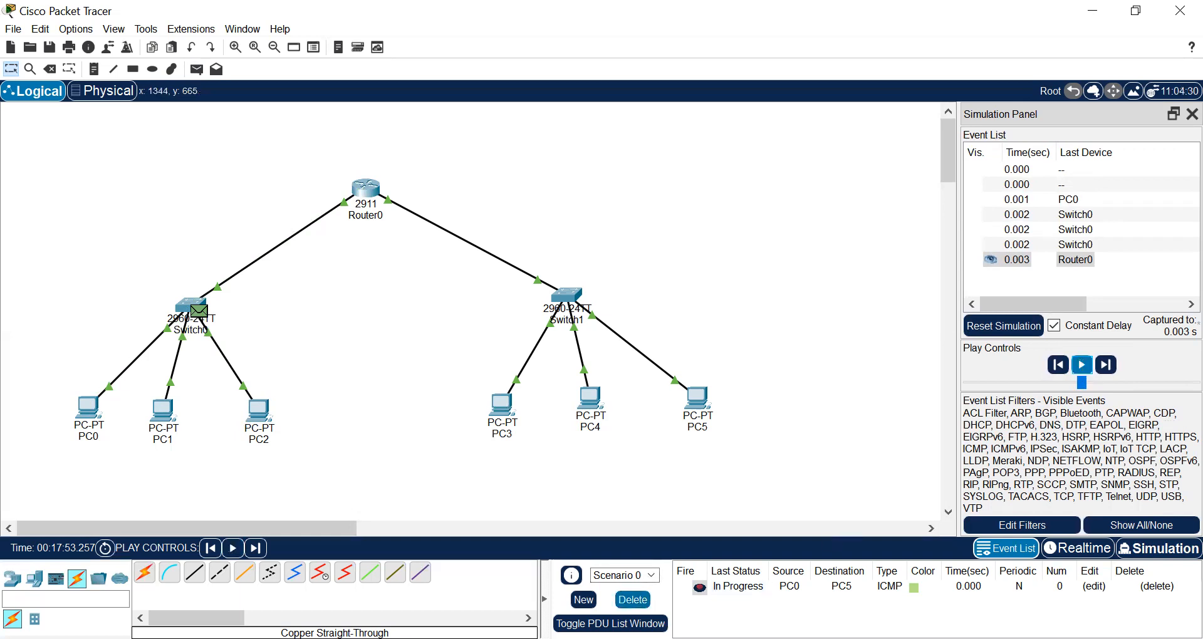
left_click(632, 599)
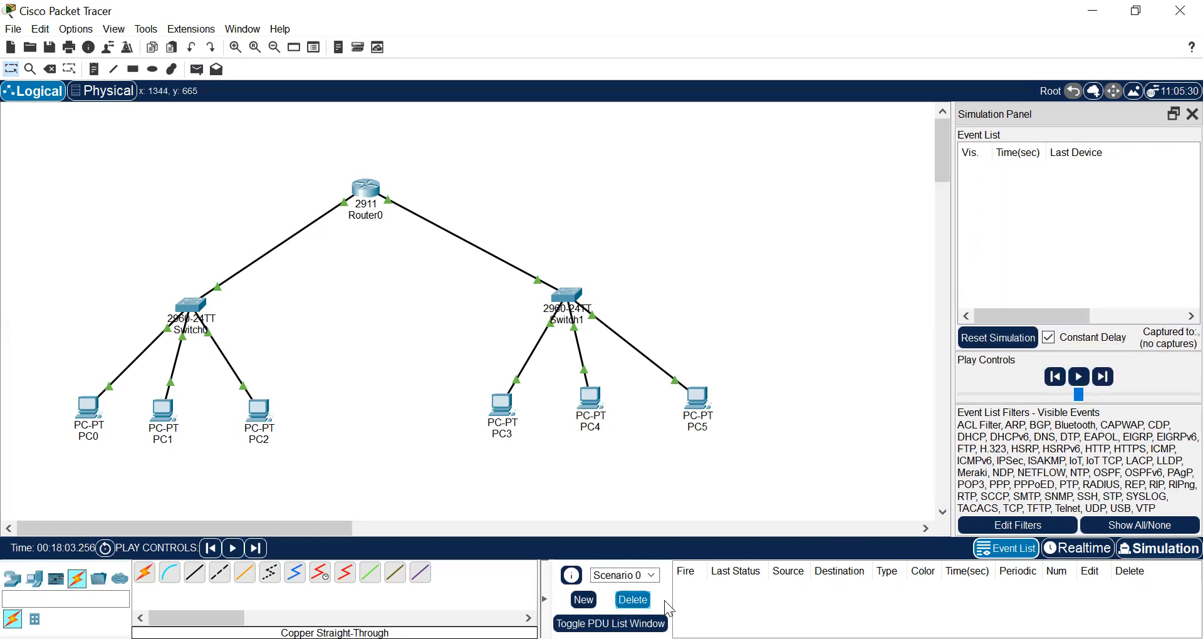
Add a fresh simple PDU from PC0 to PC5, play the simulation and pause it after the round trip
left_click(196, 69)
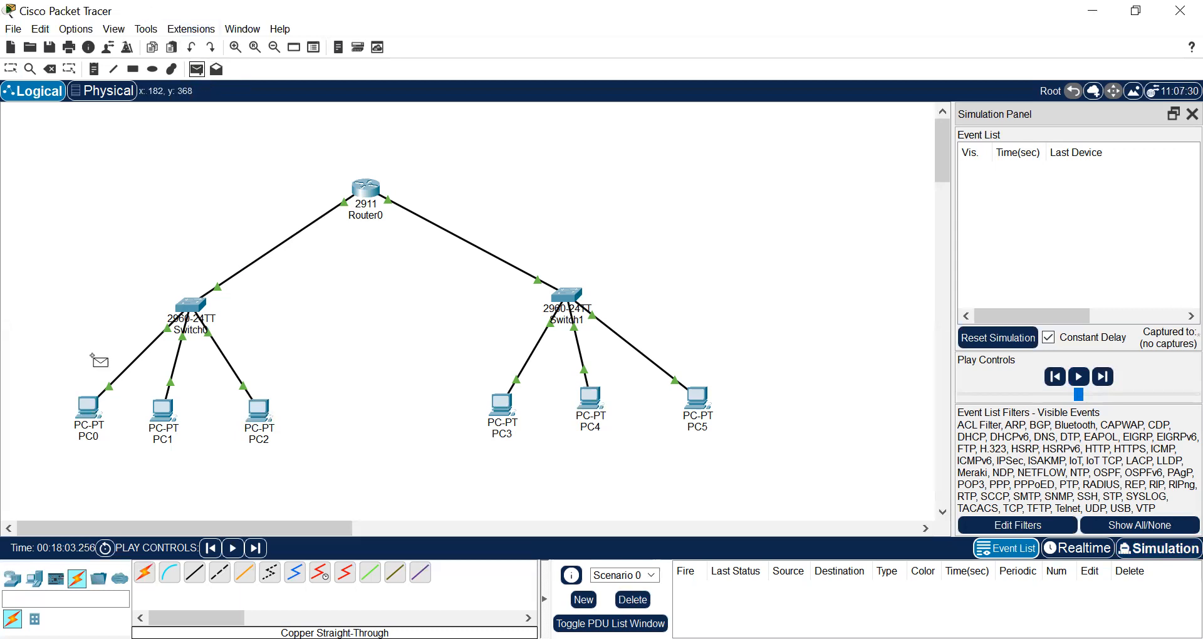
left_click(88, 407)
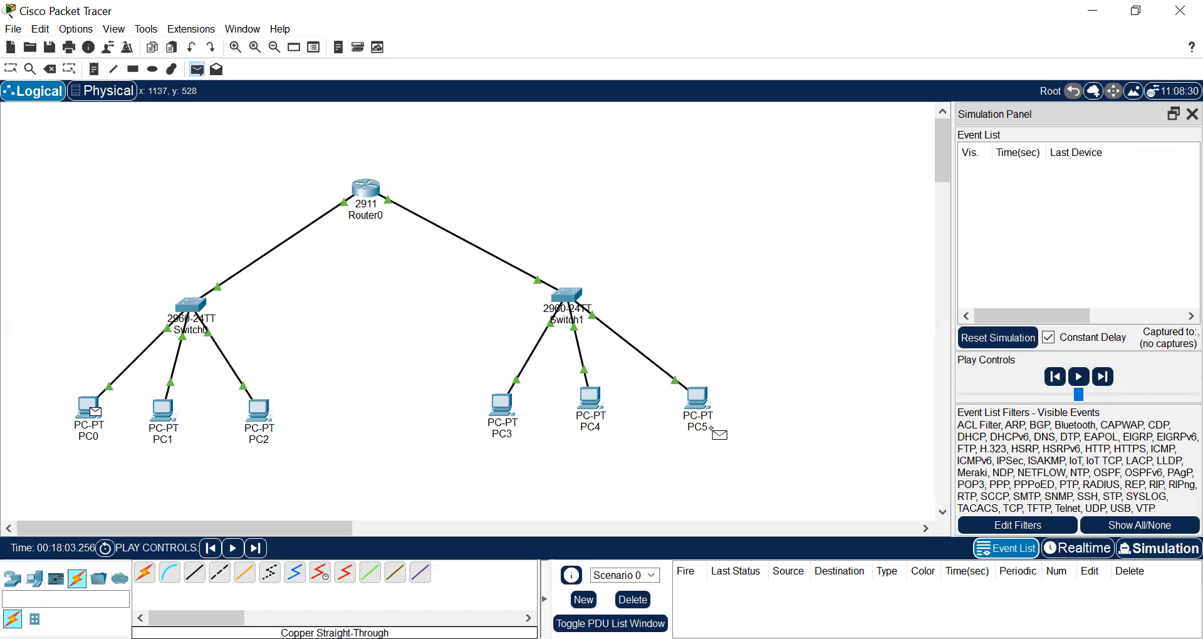
left_click(697, 400)
left_click(1083, 368)
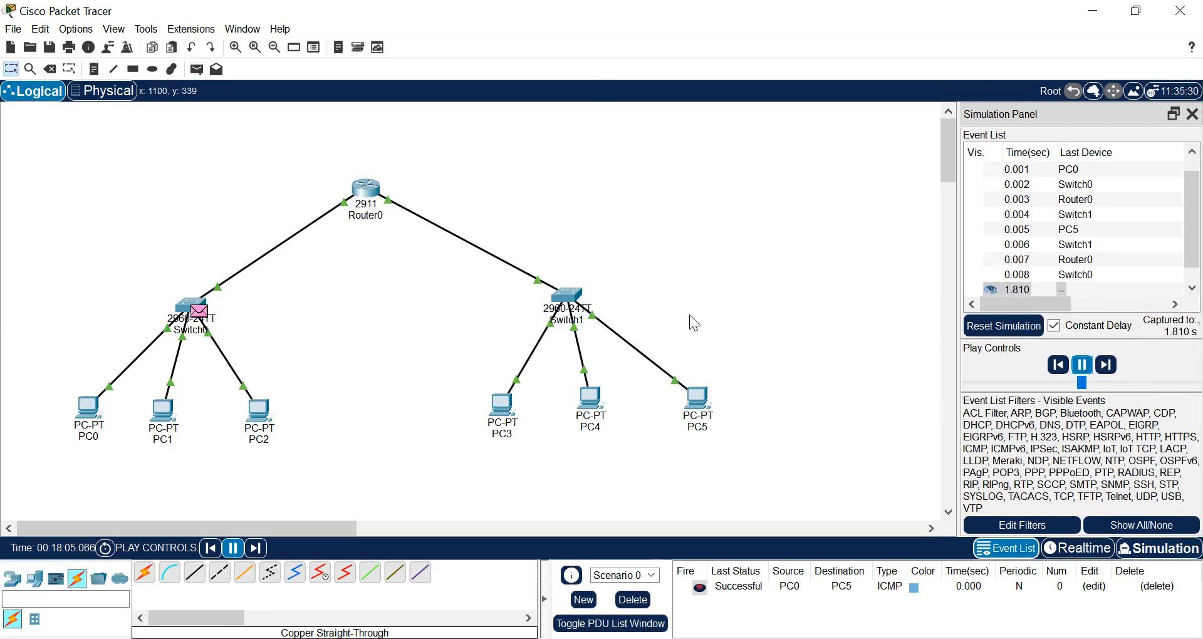
left_click(1082, 366)
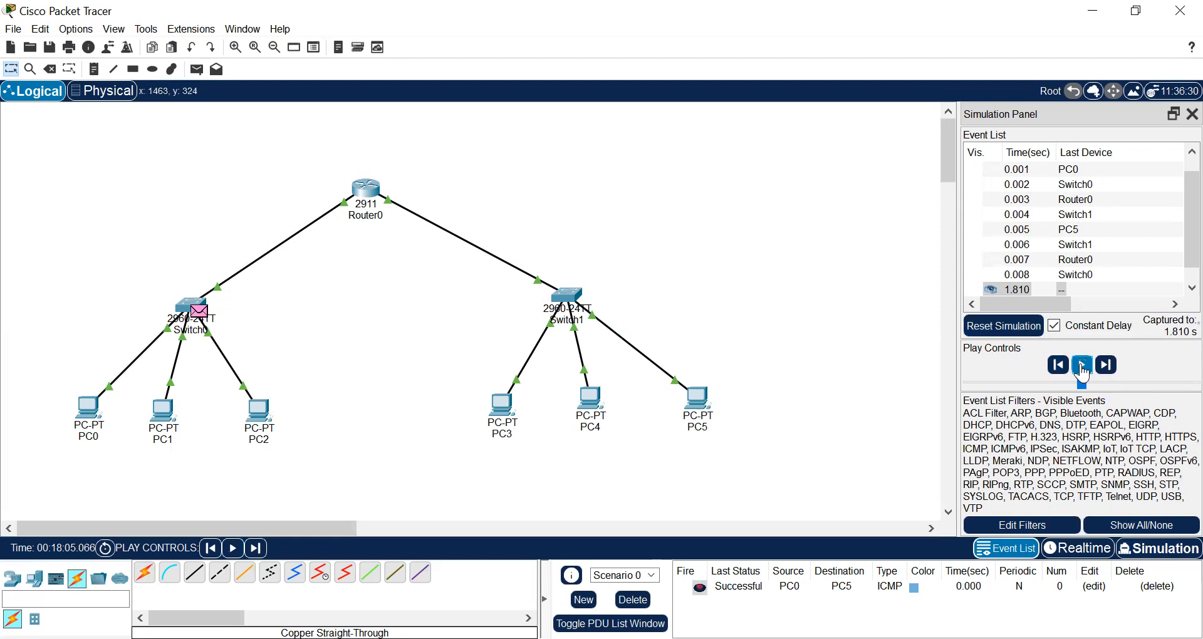